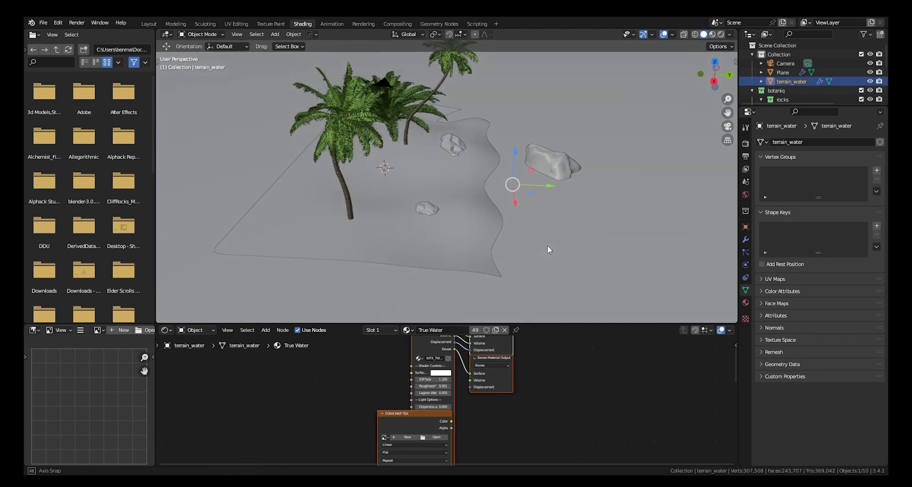
# Examine the beach terrain plane and the rocks along its shoreline up close.
pyautogui.scroll(4, 566, 256)
pyautogui.click(451, 231)
pyautogui.moveTo(461, 230)
pyautogui.mouseDown(button='middle')
pyautogui.moveTo(451, 249)
pyautogui.moveTo(488, 232)
pyautogui.moveTo(479, 260)
pyautogui.moveTo(477, 230)
pyautogui.mouseUp(button='middle')
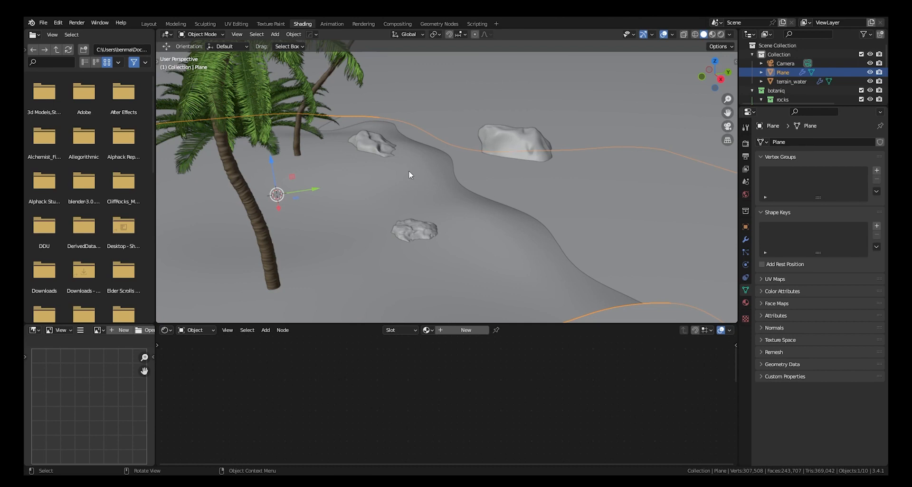
pyautogui.click(378, 152)
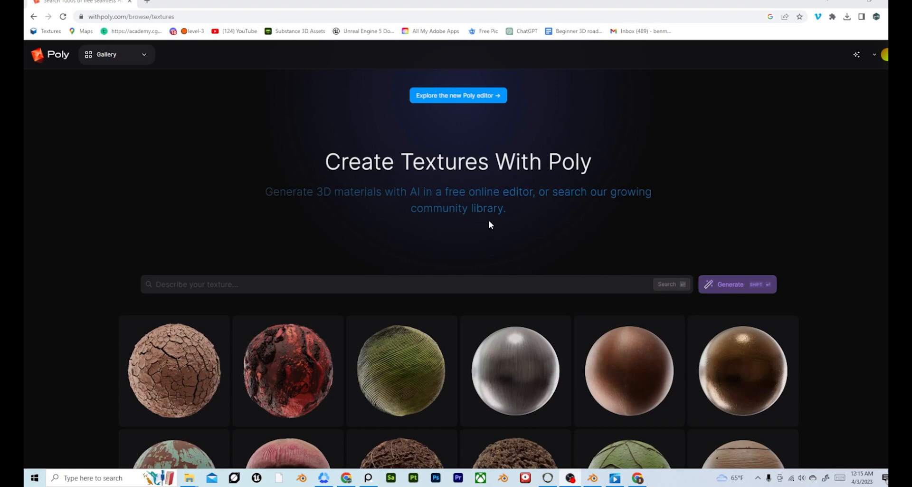
# Switch to the Poly texture site and browse the gallery of community textures and their prompts.
pyautogui.scroll(-4, 470, 271)
pyautogui.scroll(-4, 469, 284)
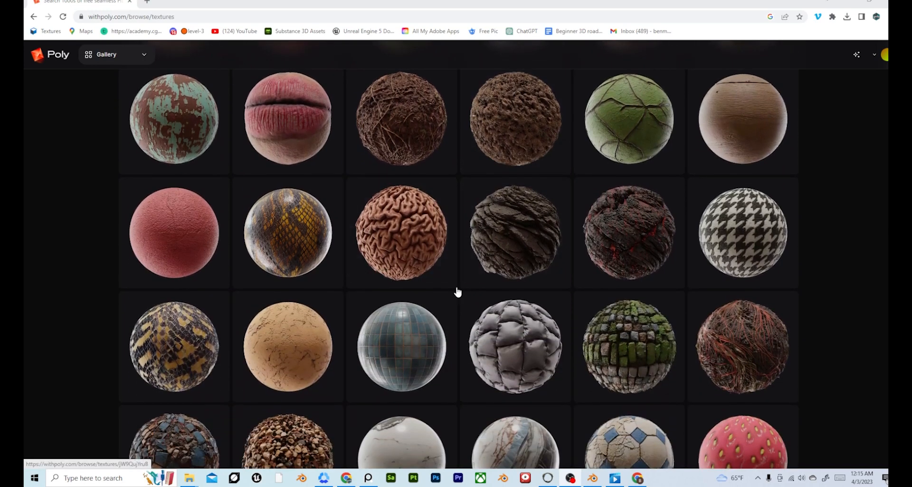
pyautogui.scroll(-1, 456, 314)
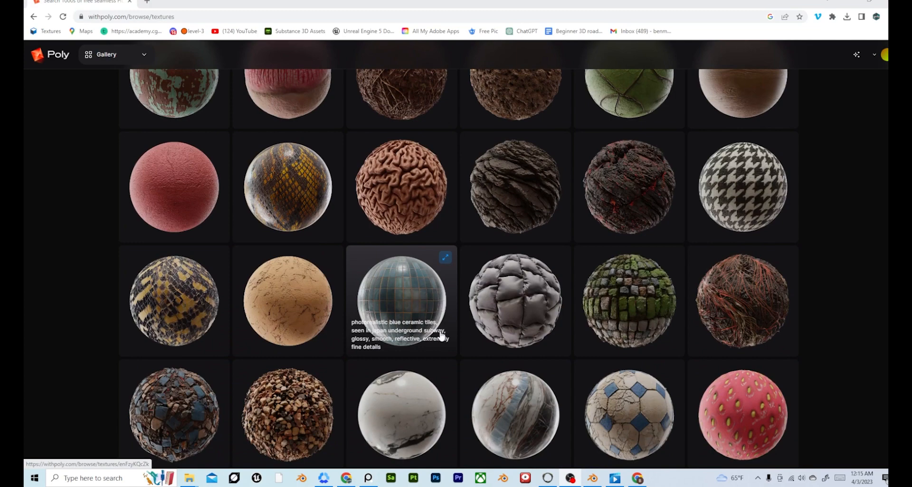
pyautogui.scroll(-3, 333, 317)
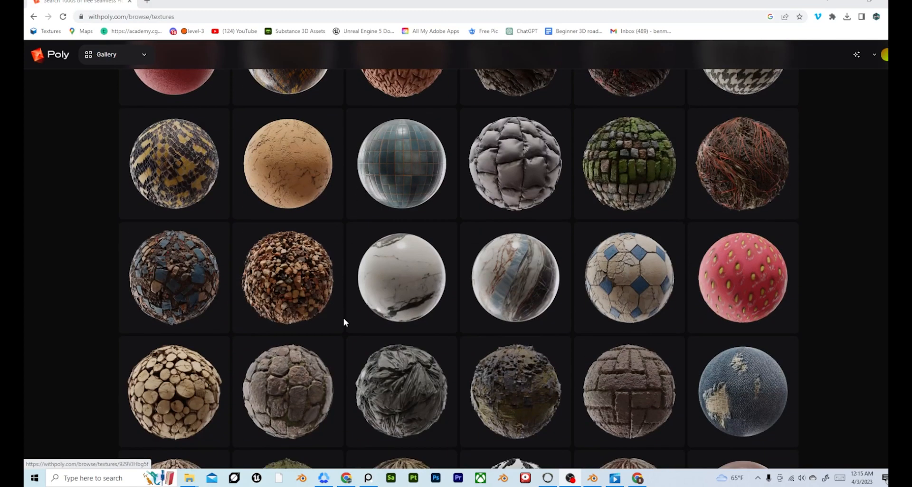
pyautogui.scroll(-3, 344, 318)
pyautogui.scroll(-2, 374, 309)
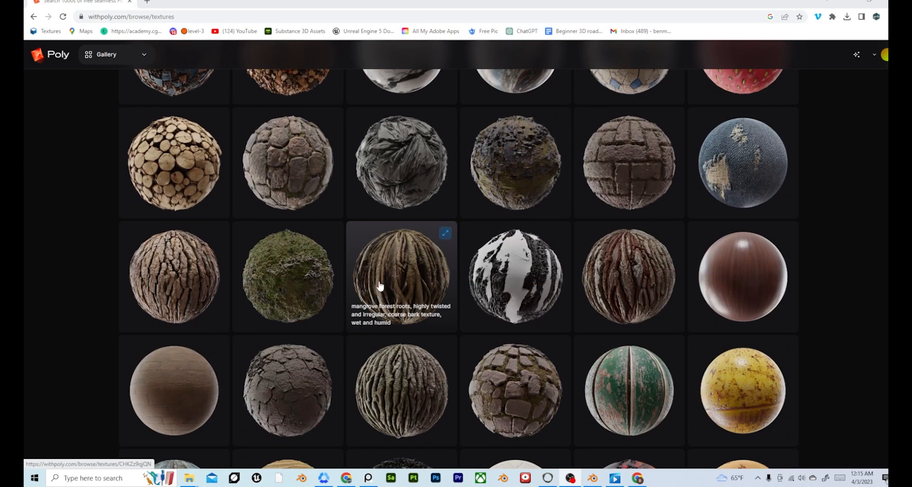
pyautogui.scroll(10, 379, 289)
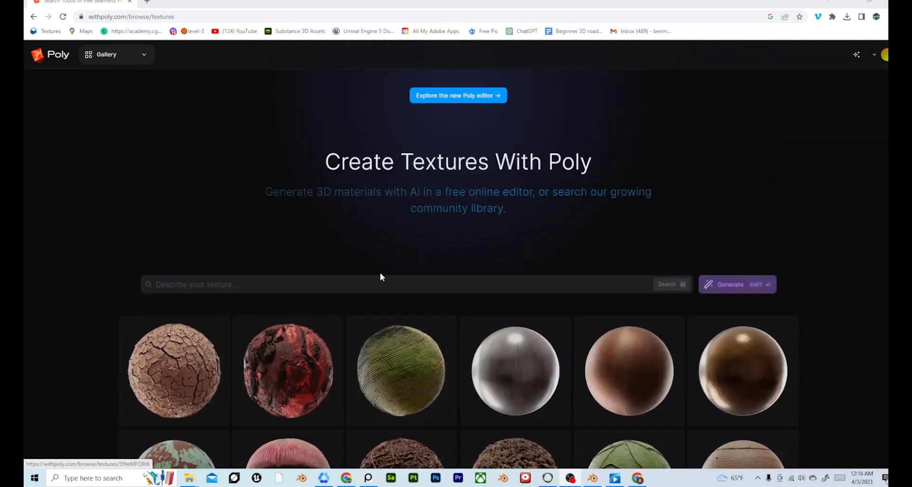
# View the details of the dry sand stone, light cracks texture and return to the gallery.
pyautogui.click(377, 283)
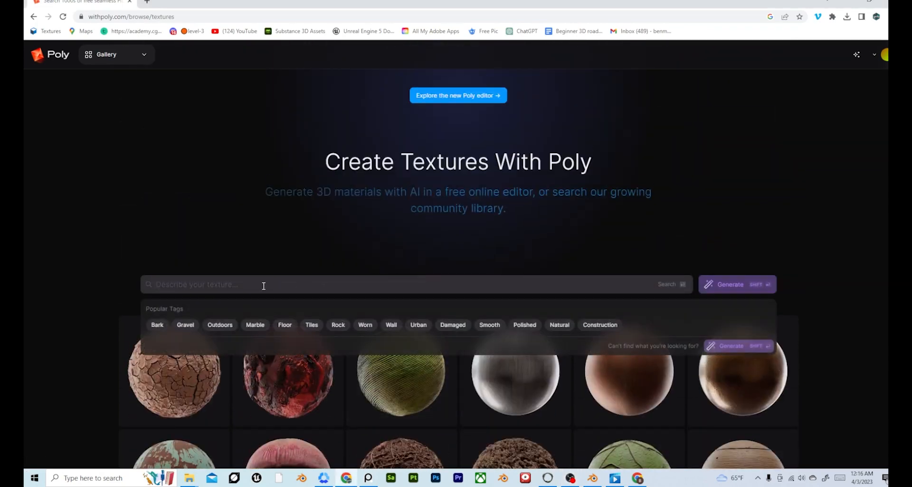
pyautogui.scroll(-5, 221, 204)
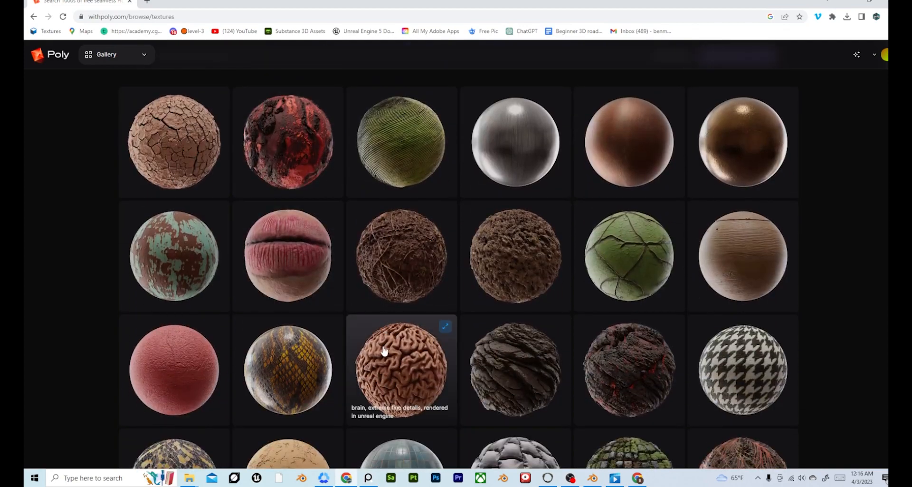
pyautogui.scroll(-3, 288, 329)
pyautogui.click(288, 330)
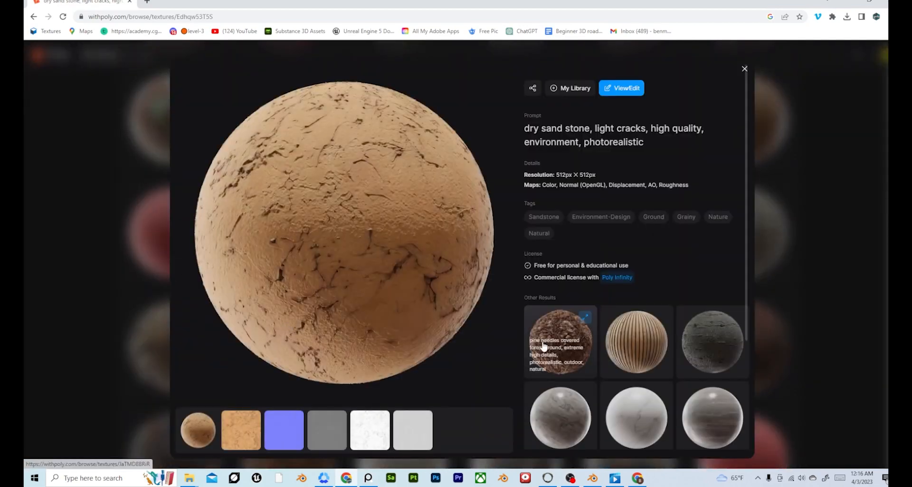
pyautogui.click(38, 234)
pyautogui.scroll(5, 285, 183)
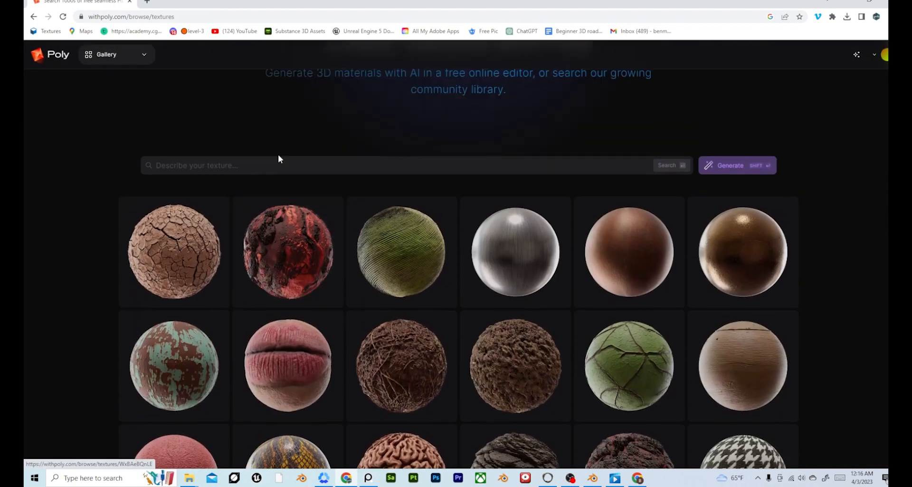
# Search the texture library for SAND and open the light beige "extreme close up sand" texture.
pyautogui.click(250, 187)
pyautogui.write('SAND')
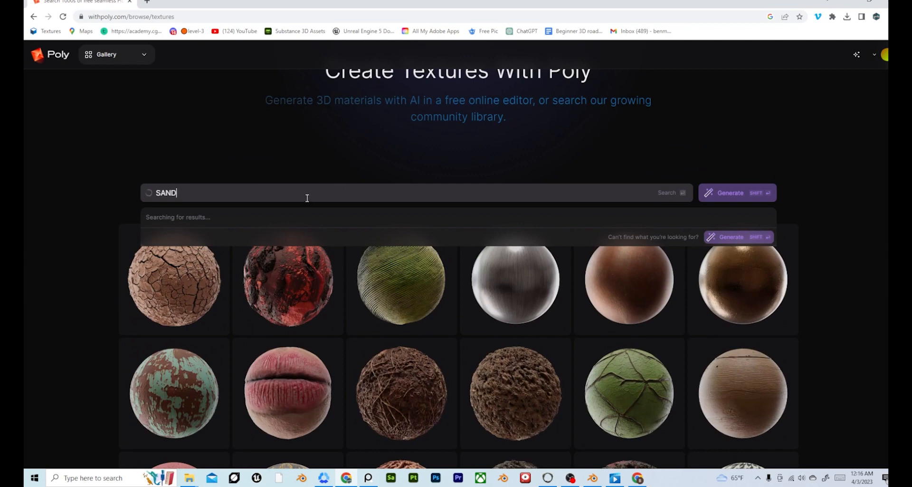
pyautogui.press('Return')
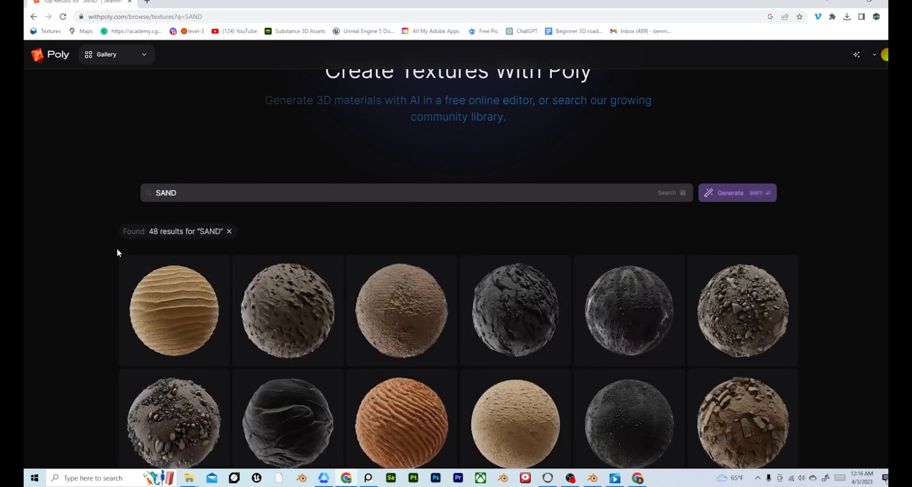
pyautogui.scroll(-1, 361, 308)
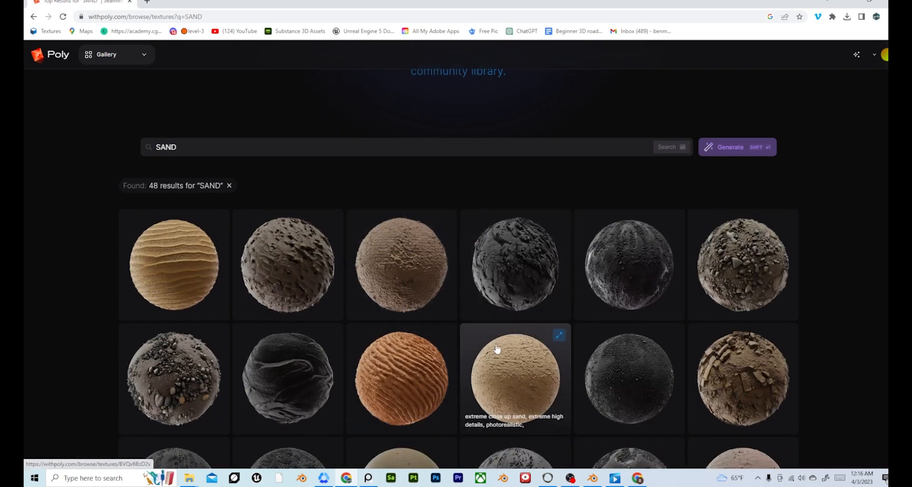
pyautogui.scroll(-1, 508, 344)
pyautogui.click(512, 342)
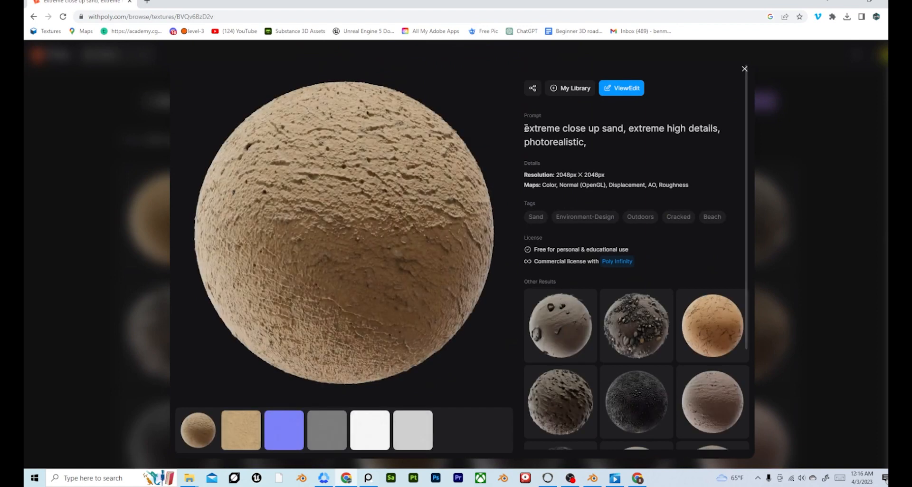
# Copy the prompt "extreme close up sand, extreme high details, photorealistic," and close the texture's details.
pyautogui.moveTo(524, 127); pyautogui.dragTo(590, 142)
pyautogui.hotkey('ctrl', 'c')
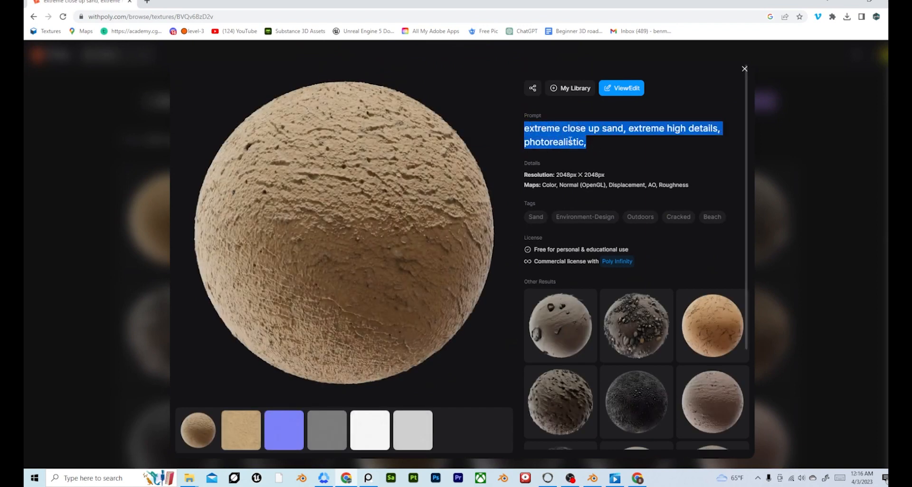
pyautogui.click(140, 200)
pyautogui.scroll(2, 207, 133)
# Replace the SAND search text with the copied prompt and generate a new texture from it.
pyautogui.click(196, 197)
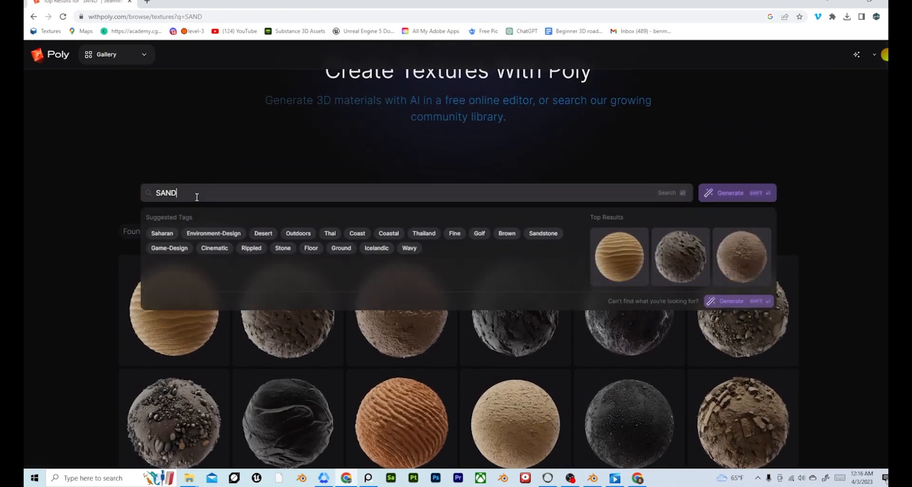
pyautogui.press('BackSpace')
pyautogui.press('BackSpace')
pyautogui.press('BackSpace')
pyautogui.press('BackSpace')
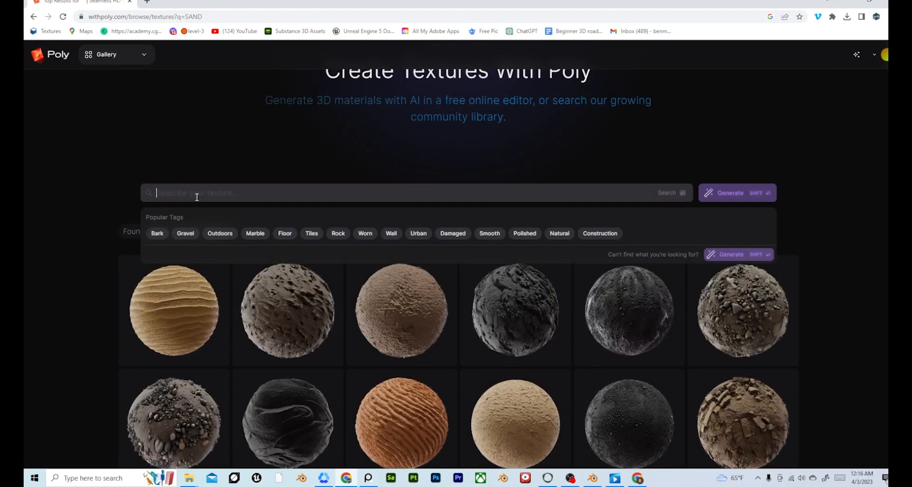
pyautogui.hotkey('ctrl', 'v')
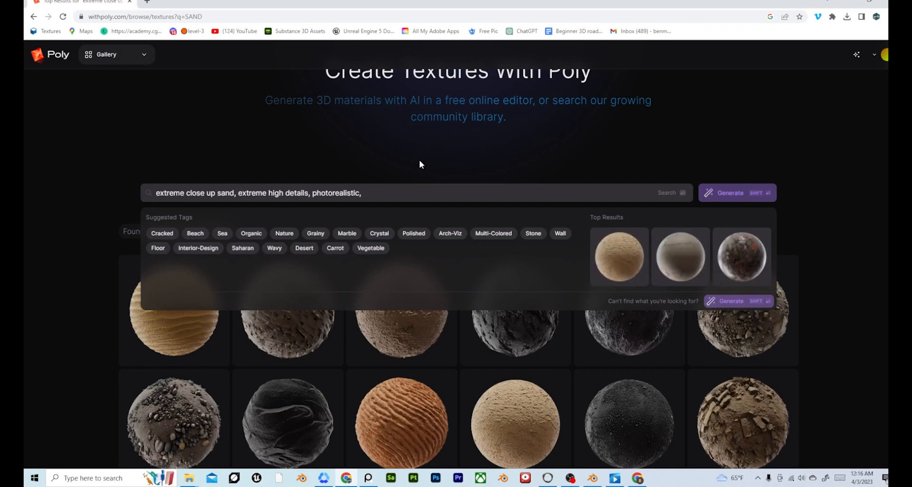
pyautogui.click(721, 193)
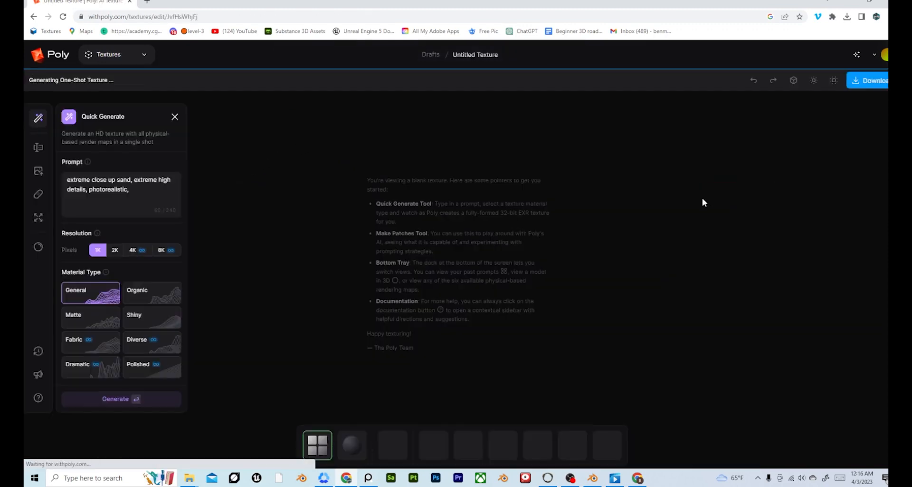
# Inspect the generated sand preview and regenerate the texture from the same prompt at 4K resolution.
pyautogui.click(134, 250)
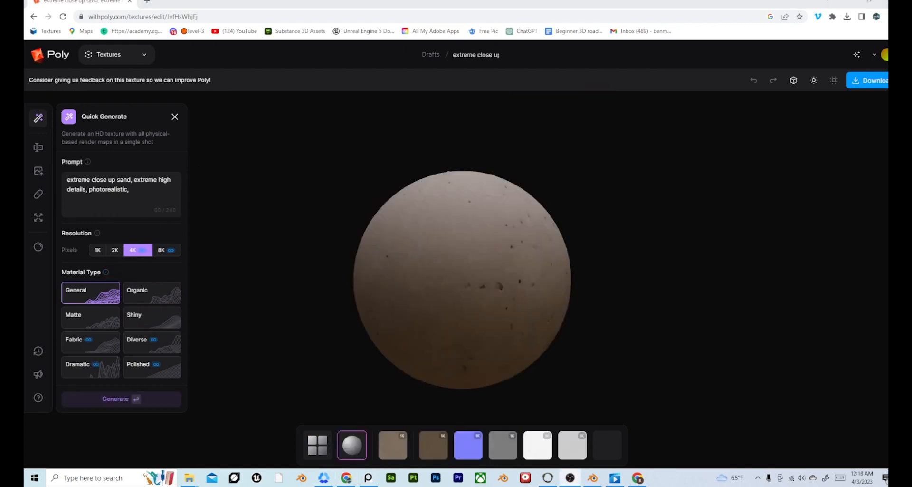
pyautogui.click(434, 316)
pyautogui.moveTo(434, 317); pyautogui.dragTo(464, 311)
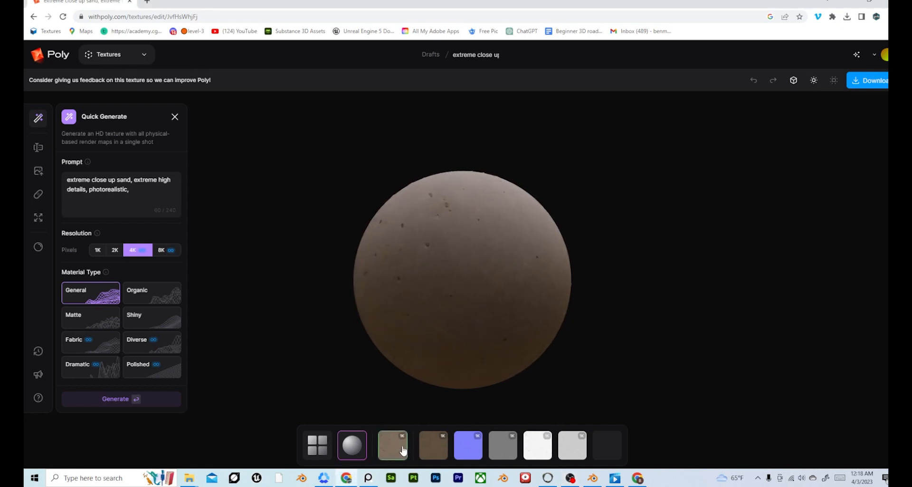
pyautogui.moveTo(412, 317); pyautogui.dragTo(479, 332)
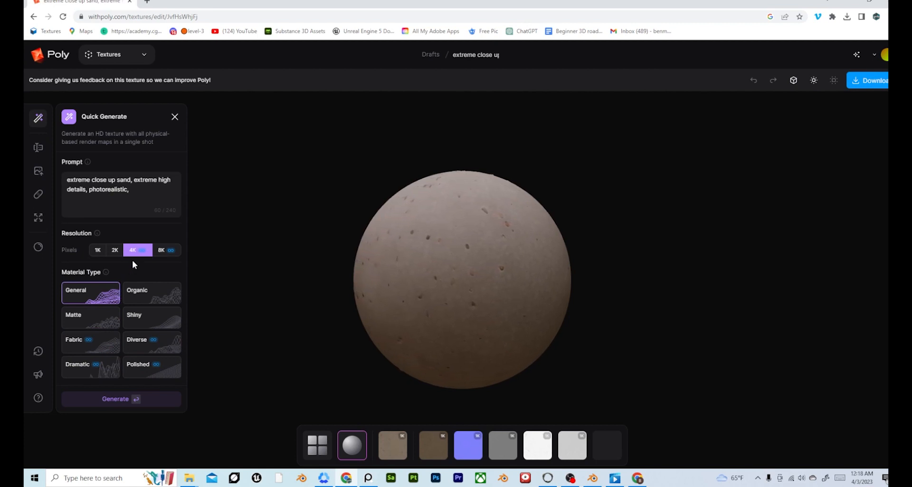
pyautogui.click(141, 201)
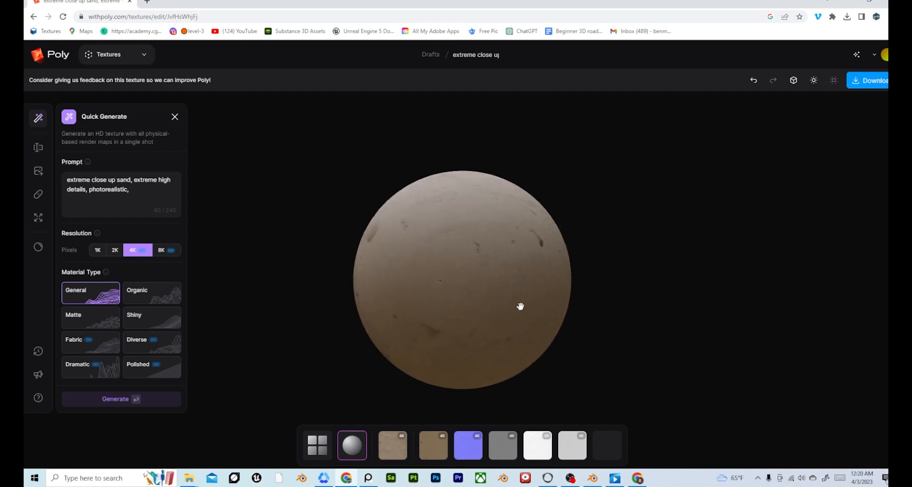
# Inspect the 4K sand preview and export the texture maps as a JPG (8-bit) zip.
pyautogui.scroll(4, 516, 335)
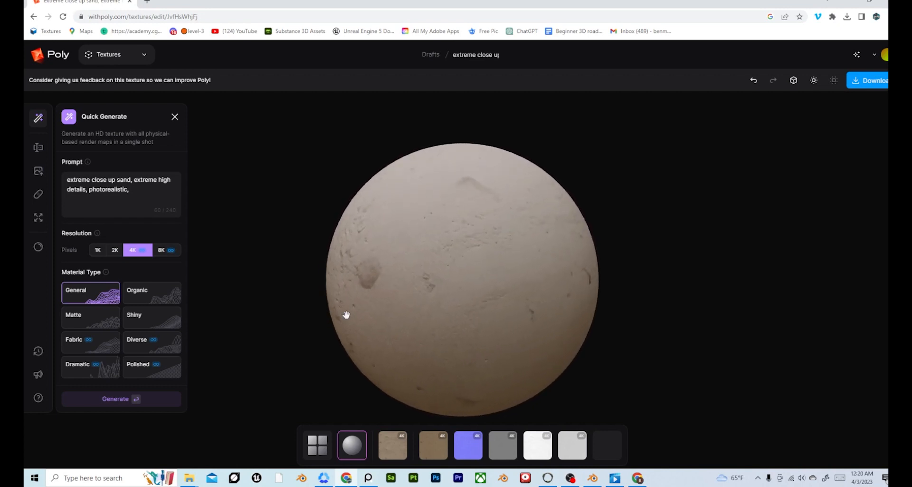
pyautogui.scroll(-1, 350, 325)
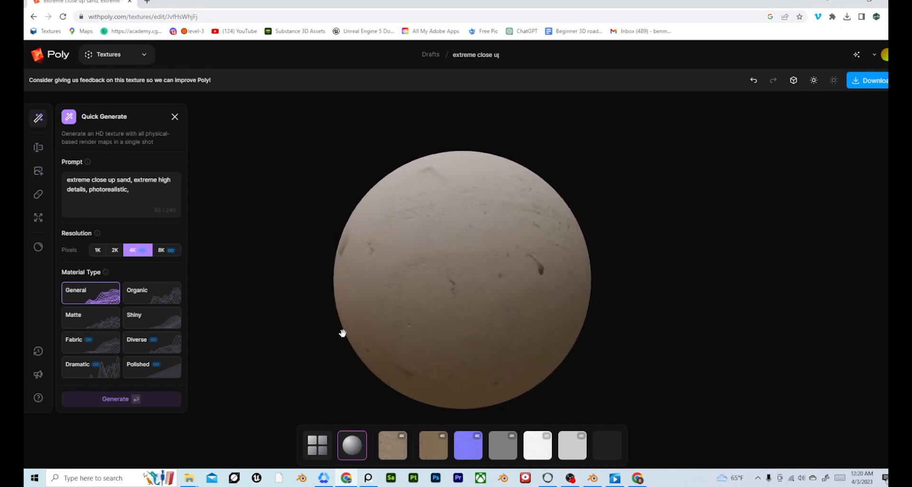
pyautogui.scroll(-1, 344, 332)
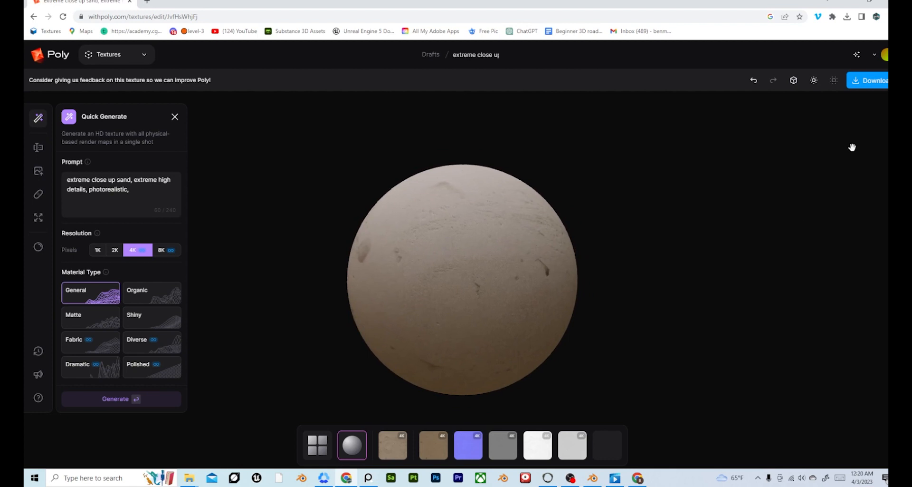
pyautogui.click(869, 89)
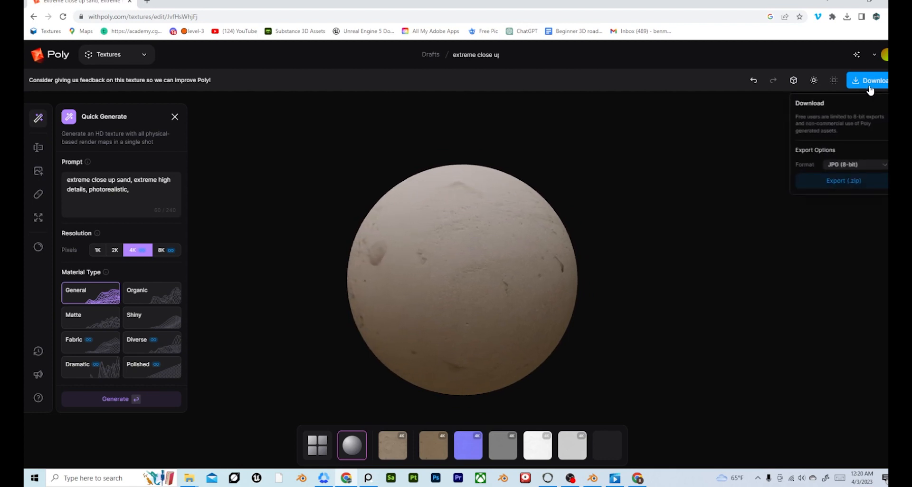
pyautogui.click(855, 165)
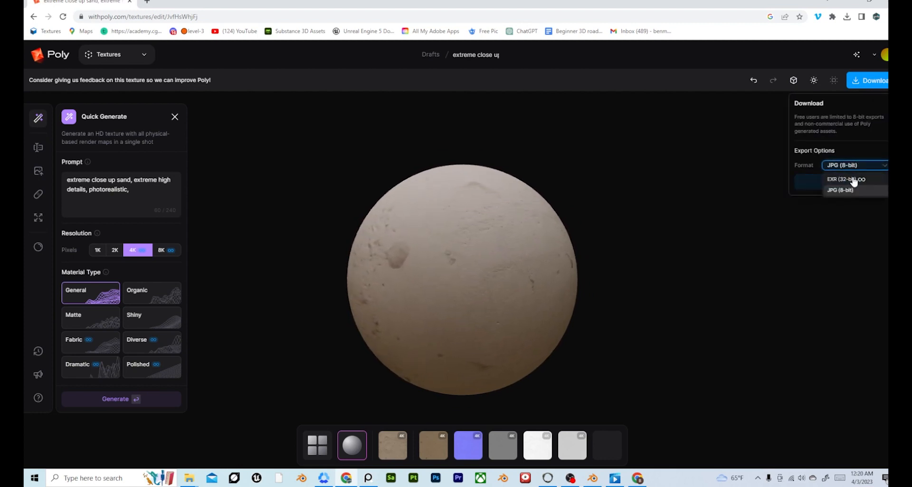
pyautogui.click(849, 193)
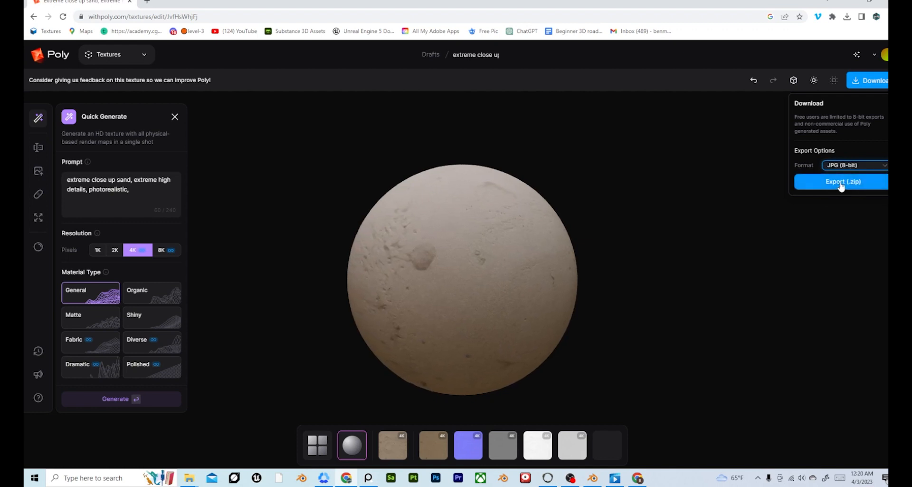
pyautogui.click(842, 185)
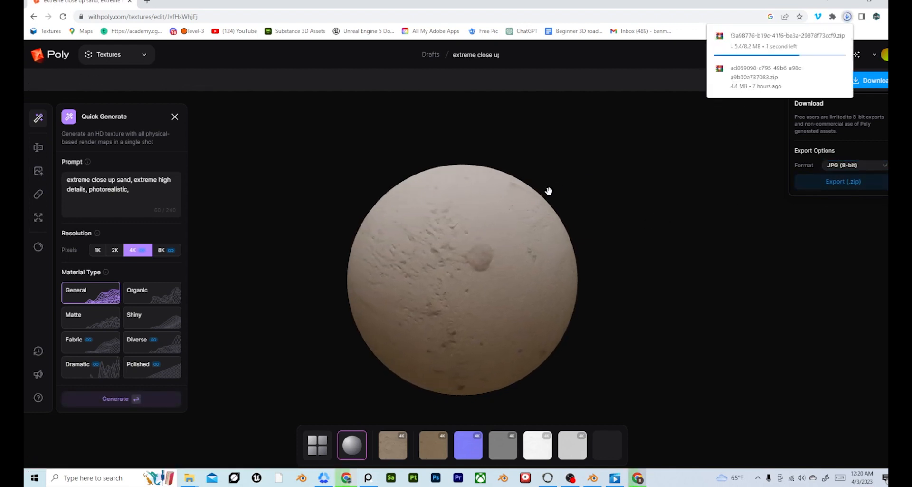
# Open the downloaded zip in WinRAR and extract the Poly extreme close up sand folder to the desktop.
pyautogui.click(755, 51)
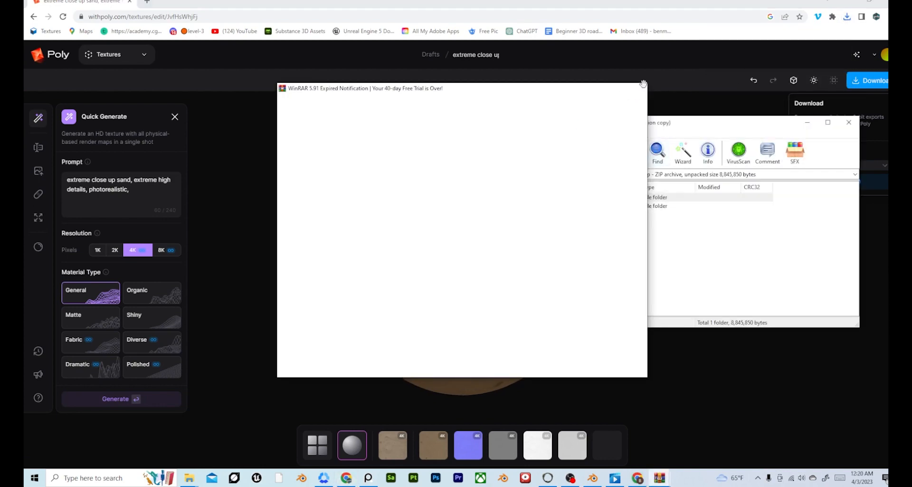
pyautogui.click(566, 206)
pyautogui.click(850, 1)
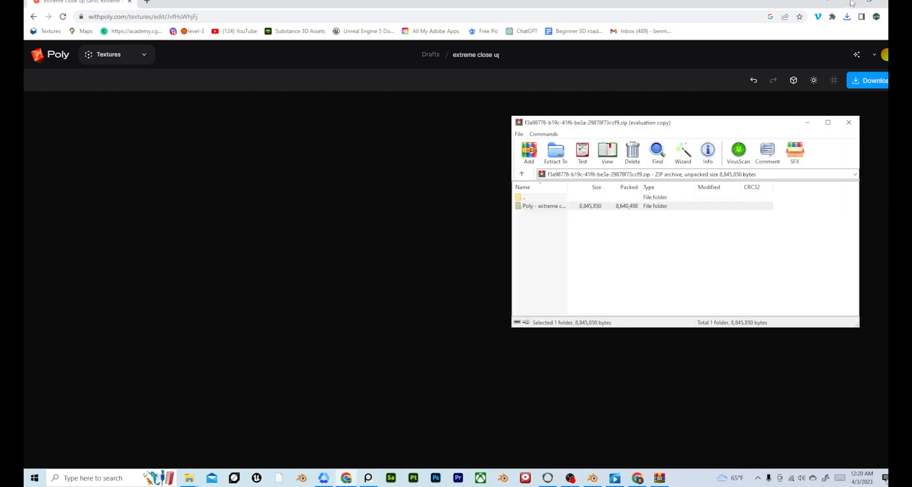
pyautogui.moveTo(576, 206); pyautogui.dragTo(552, 205)
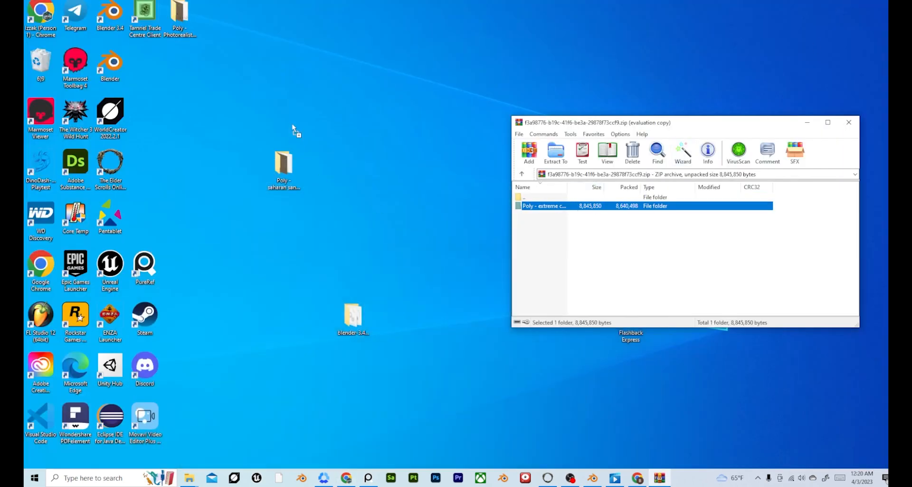
pyautogui.moveTo(293, 123); pyautogui.dragTo(292, 125)
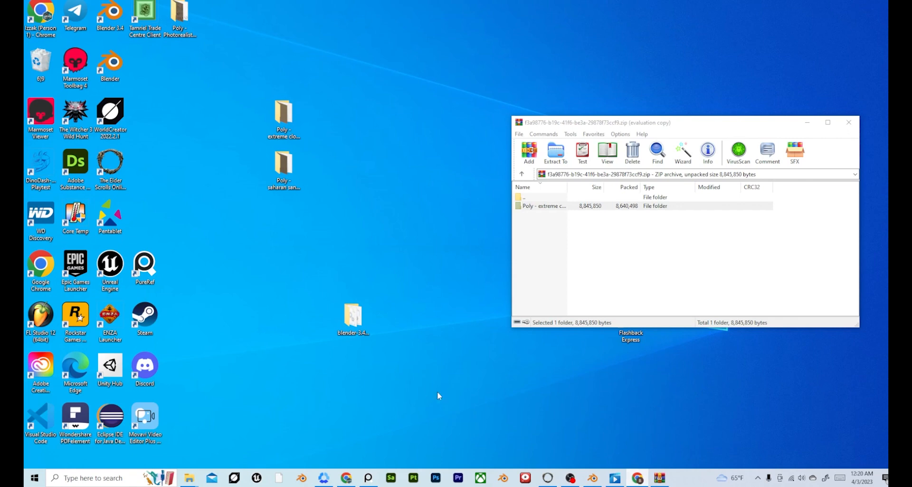
# In Poly, generate a 4K texture from the prompt "extreme close up Rock Cliff, Extreme details, Jagged edges, dark colors, Sharp and bumpy, 8k, top down view".
pyautogui.click(346, 478)
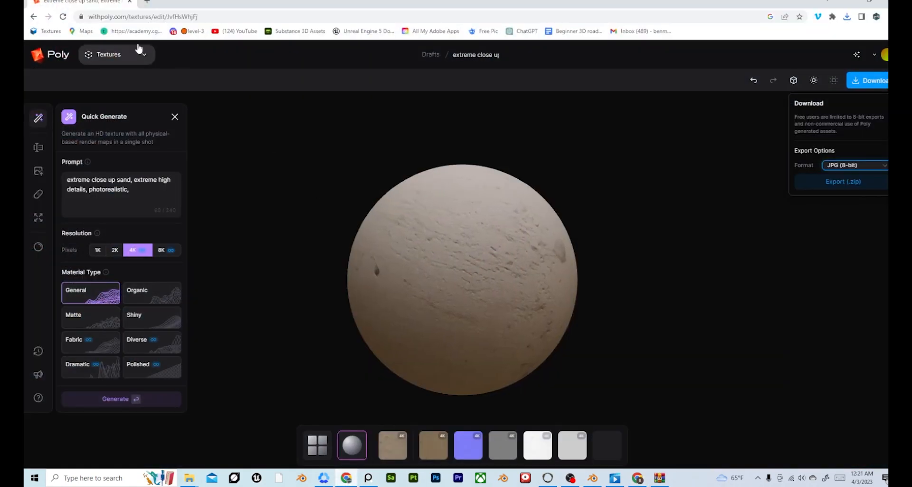
pyautogui.click(132, 193)
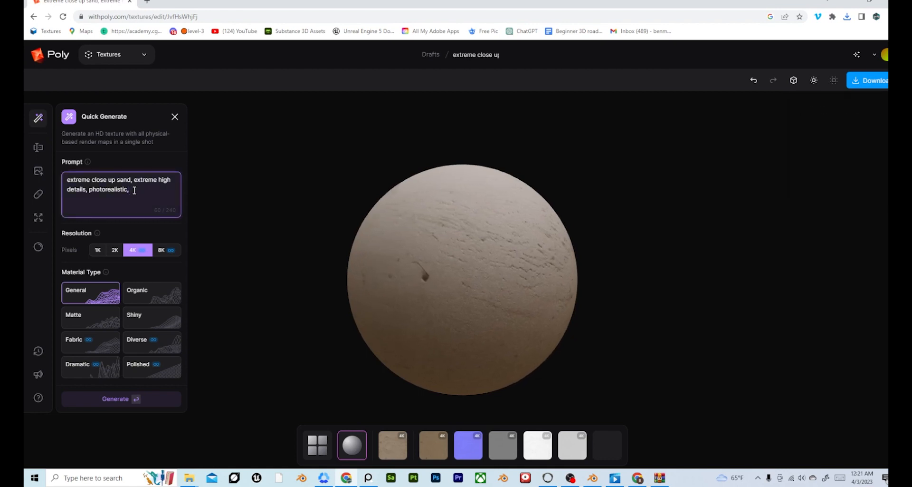
pyautogui.keyDown('shift'); pyautogui.click(120, 179); pyautogui.keyUp('shift')
pyautogui.moveTo(117, 180); pyautogui.dragTo(132, 186)
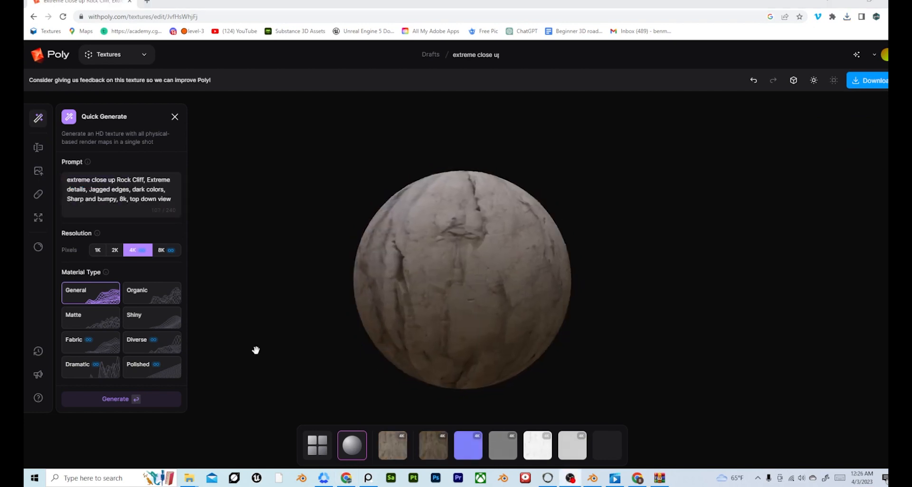
# Inspect the rock cliff preview from another angle and export its texture maps as a JPG (8-bit) zip.
pyautogui.moveTo(448, 286); pyautogui.dragTo(497, 272)
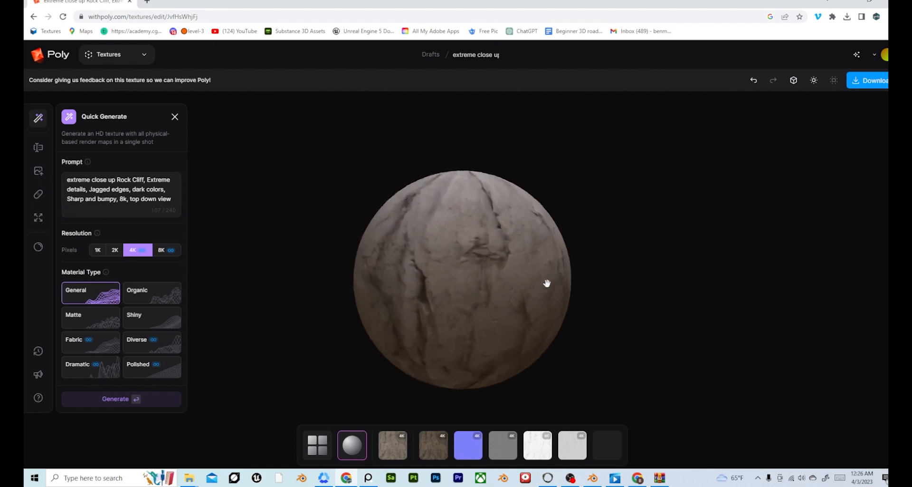
pyautogui.click(868, 88)
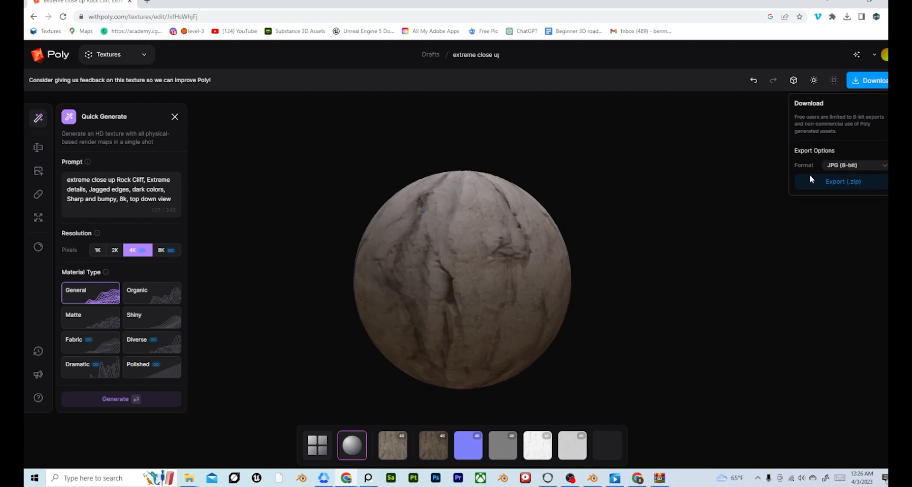
pyautogui.click(824, 184)
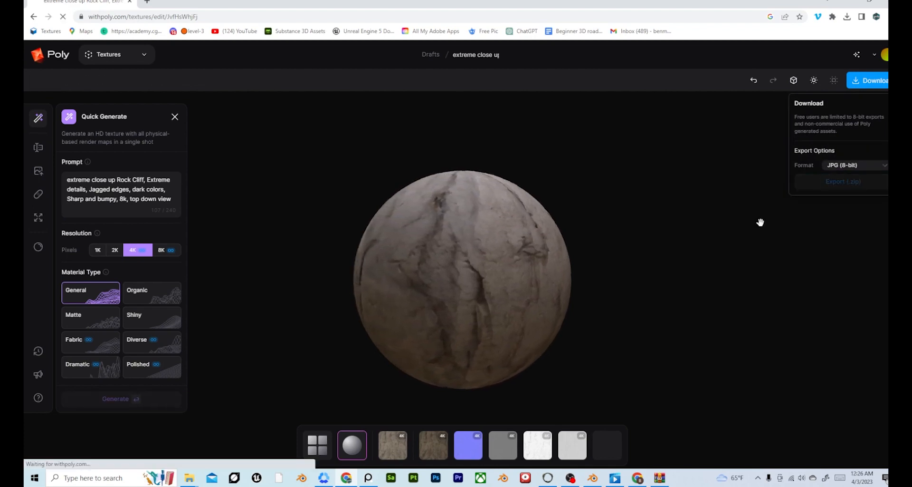
pyautogui.click(760, 44)
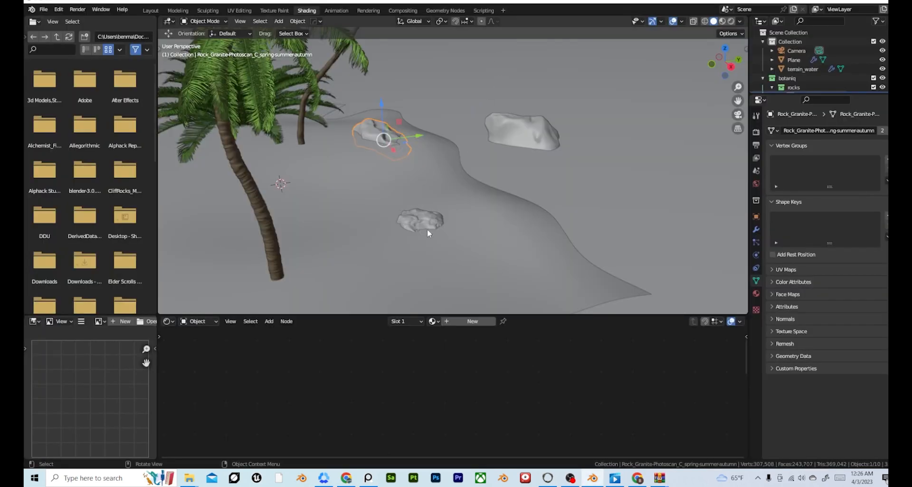
# In Blender, search the preferences' add-ons for "node" and check that Node Wrangler is enabled.
pyautogui.scroll(-2, 428, 232)
pyautogui.scroll(5, 427, 228)
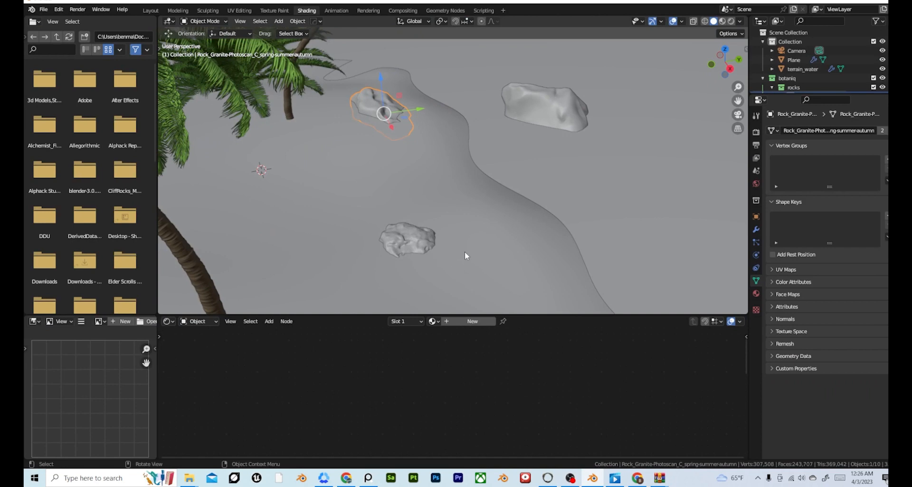
pyautogui.click(57, 11)
pyautogui.click(82, 139)
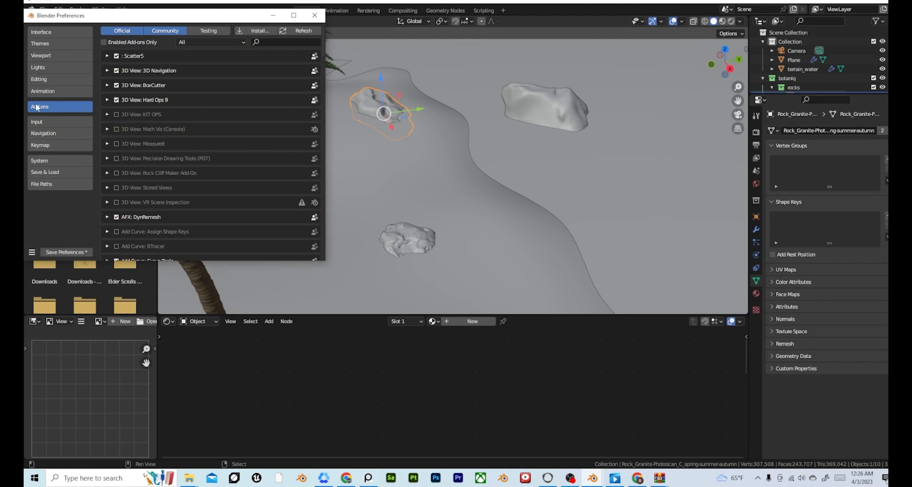
pyautogui.click(262, 43)
pyautogui.write('node')
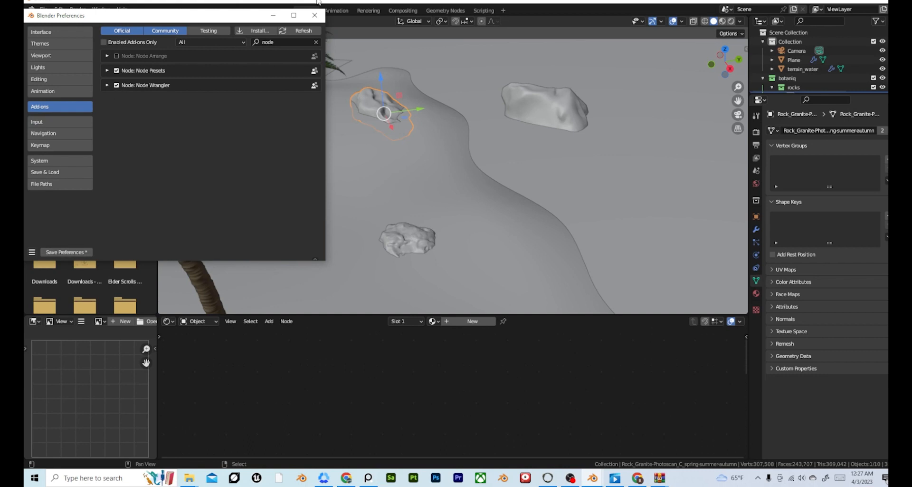
pyautogui.click(313, 16)
# Give the beach plane a new material named Sand and enlarge the shader editor to show its nodes.
pyautogui.click(451, 216)
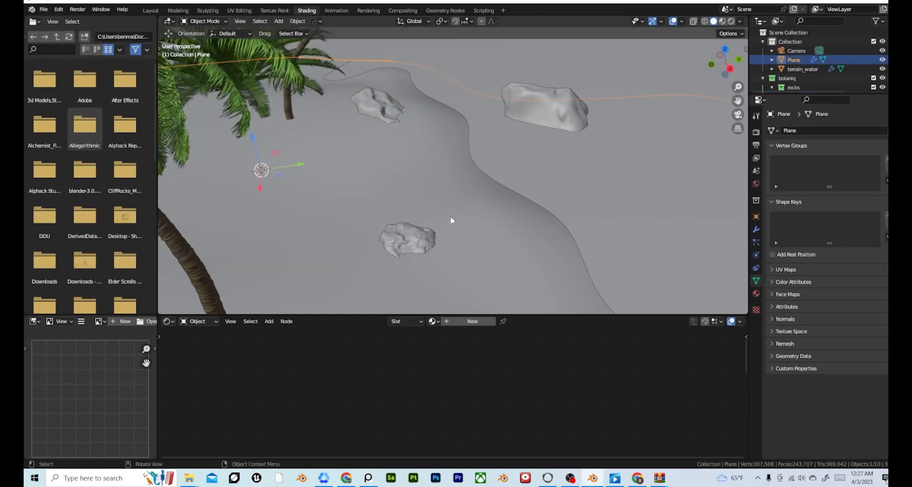
pyautogui.click(473, 321)
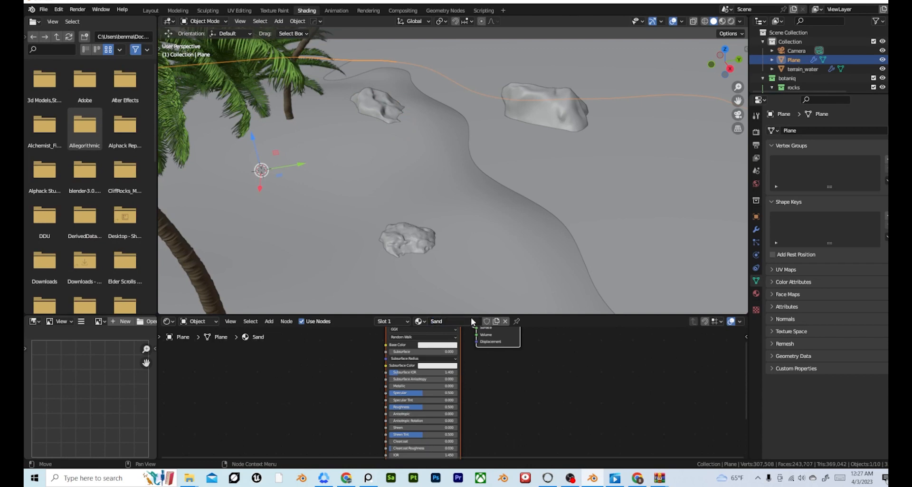
pyautogui.moveTo(370, 315); pyautogui.dragTo(380, 236)
pyautogui.scroll(-2, 392, 291)
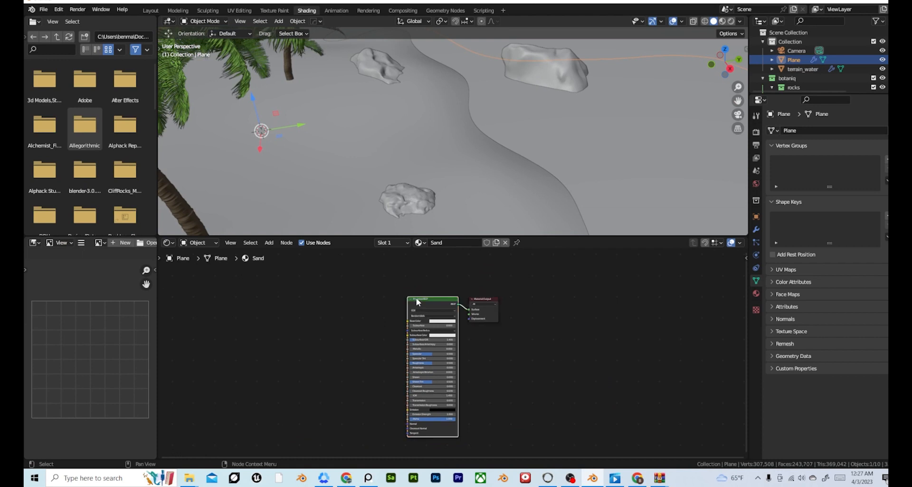
# Build the Sand material with Principled Texture Setup from the color, displacement, normal and roughness maps in the Poly extreme close up sand folder on the desktop.
pyautogui.hotkey('ctrl', 'shift', 't')
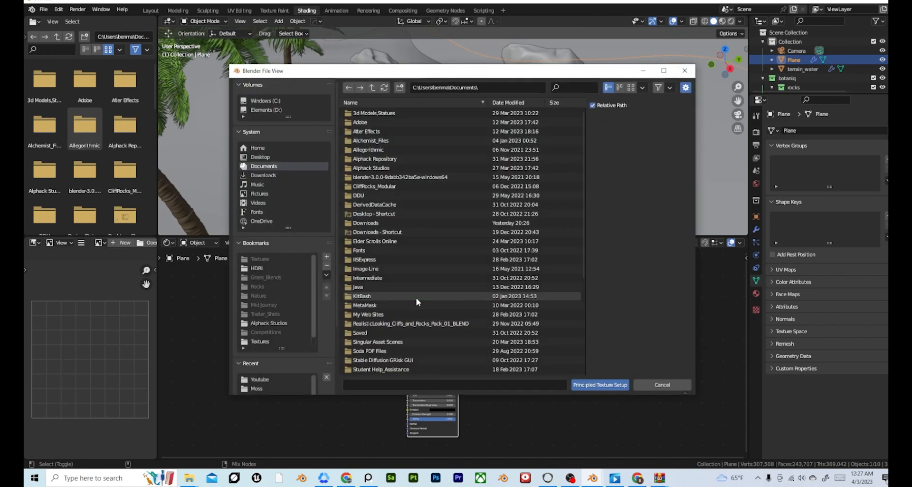
pyautogui.click(262, 156)
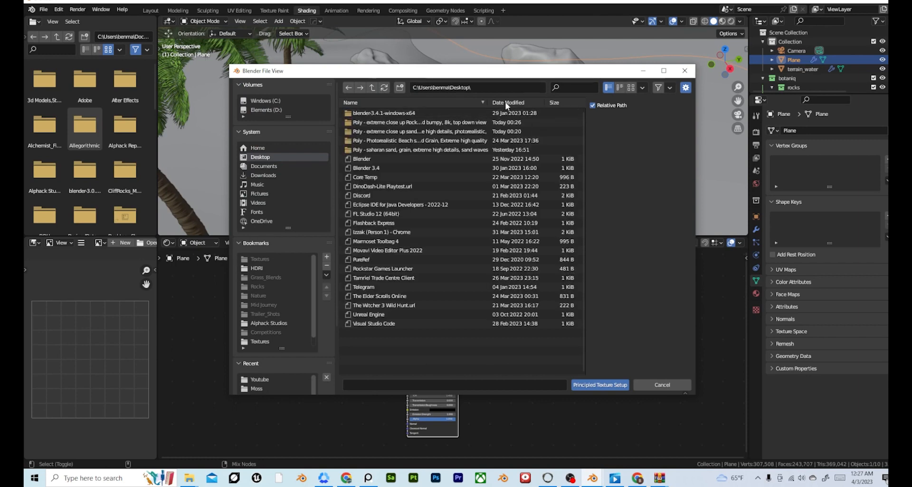
pyautogui.doubleClick(412, 131)
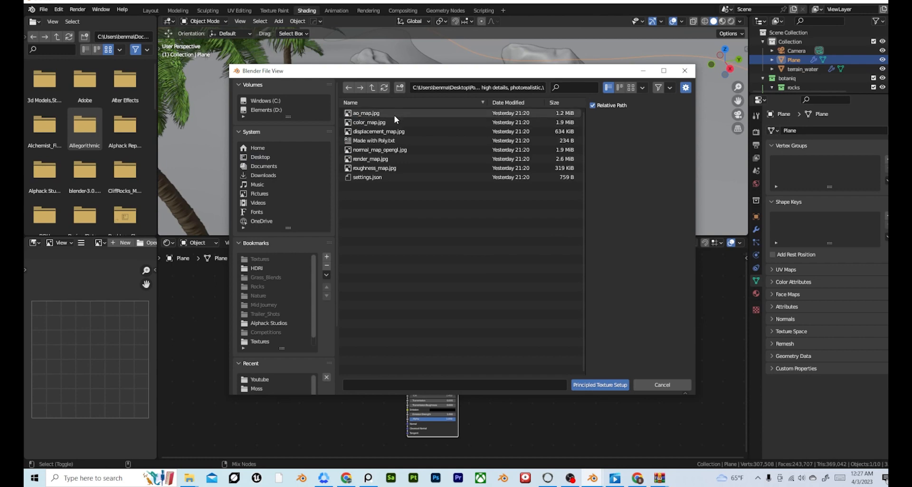
pyautogui.click(394, 122)
pyautogui.keyDown('shift'); pyautogui.click(395, 131); pyautogui.keyUp('shift')
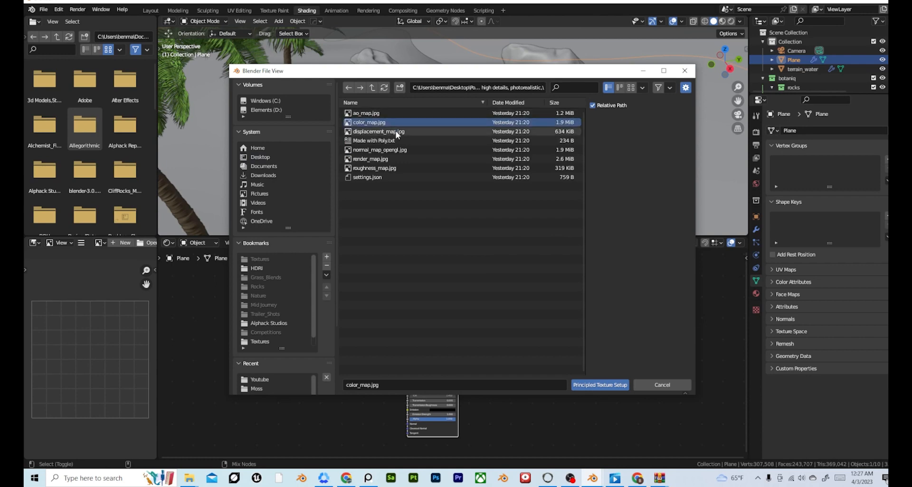
pyautogui.keyDown('shift'); pyautogui.click(397, 150); pyautogui.keyUp('shift')
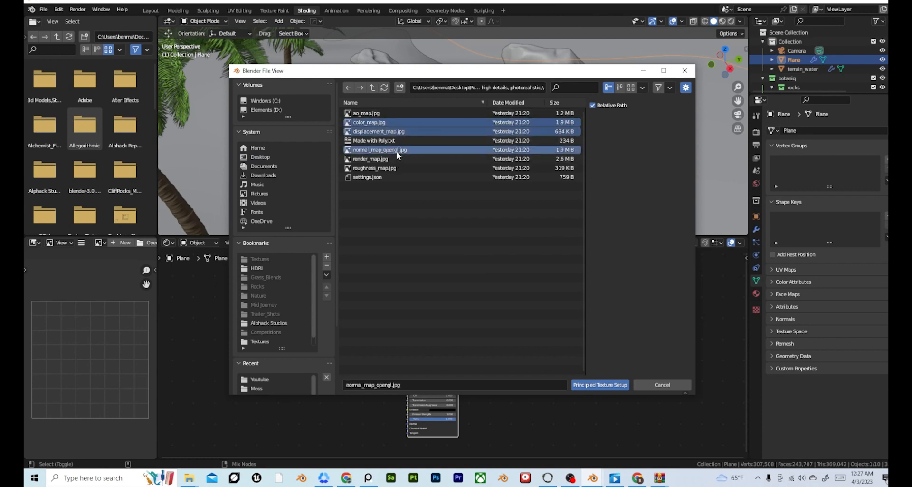
pyautogui.keyDown('shift'); pyautogui.click(397, 168); pyautogui.keyUp('shift')
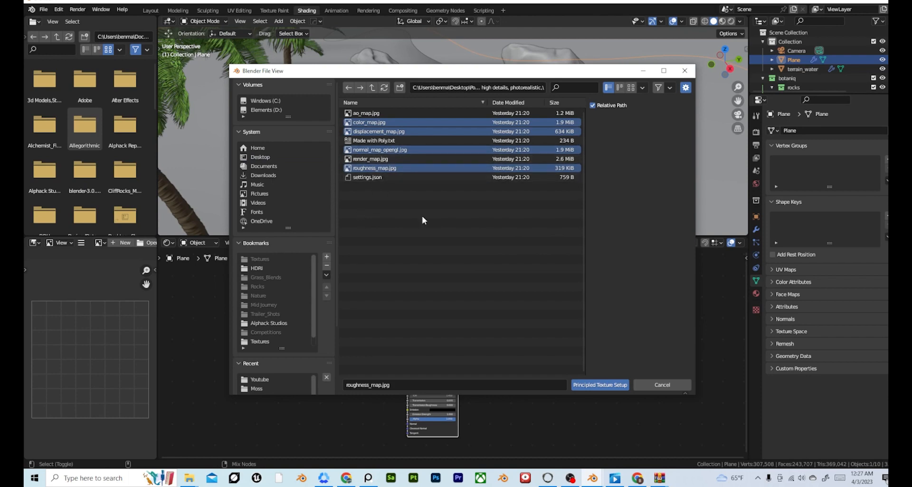
pyautogui.click(614, 387)
pyautogui.scroll(-2, 438, 346)
pyautogui.moveTo(389, 342); pyautogui.dragTo(442, 328, button='middle')
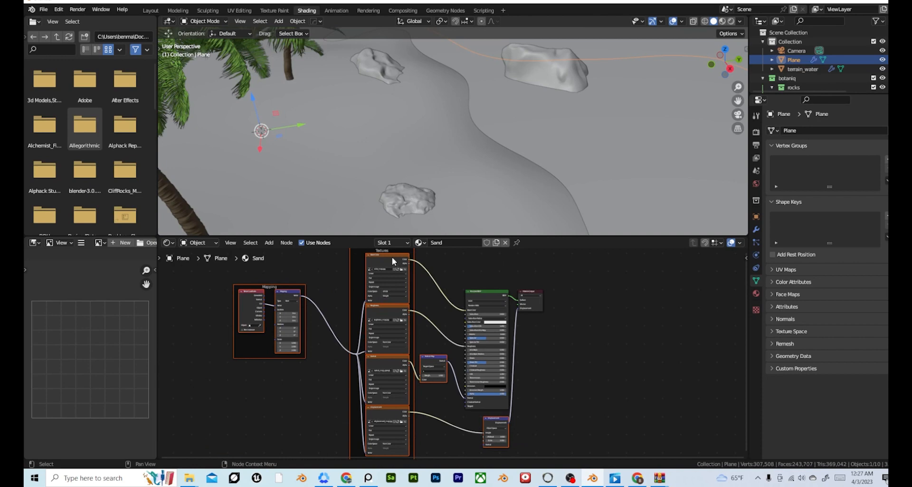
# Enlarge the 3D viewport and switch it to rendered shading to preview the sand up close.
pyautogui.moveTo(494, 296); pyautogui.dragTo(493, 285)
pyautogui.moveTo(444, 237); pyautogui.dragTo(443, 268)
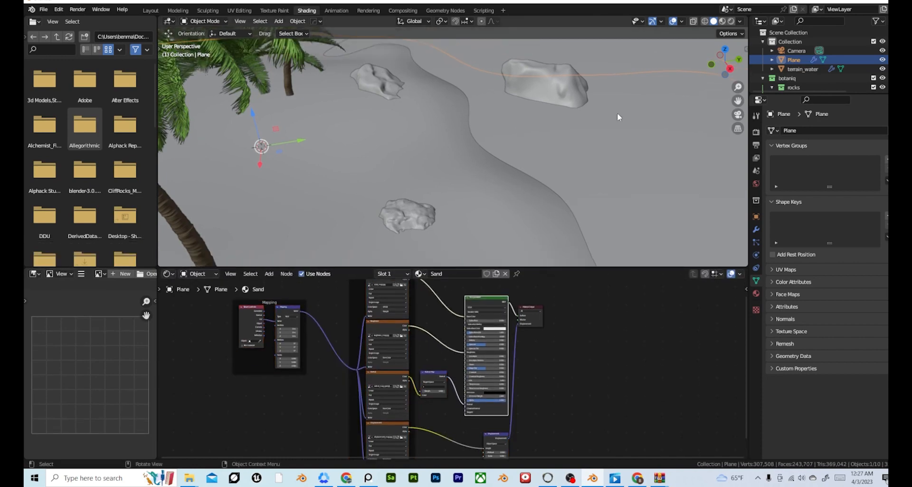
pyautogui.click(731, 22)
pyautogui.moveTo(425, 184)
pyautogui.mouseDown(button='middle')
pyautogui.moveTo(413, 185)
pyautogui.moveTo(413, 235)
pyautogui.mouseUp(button='middle')
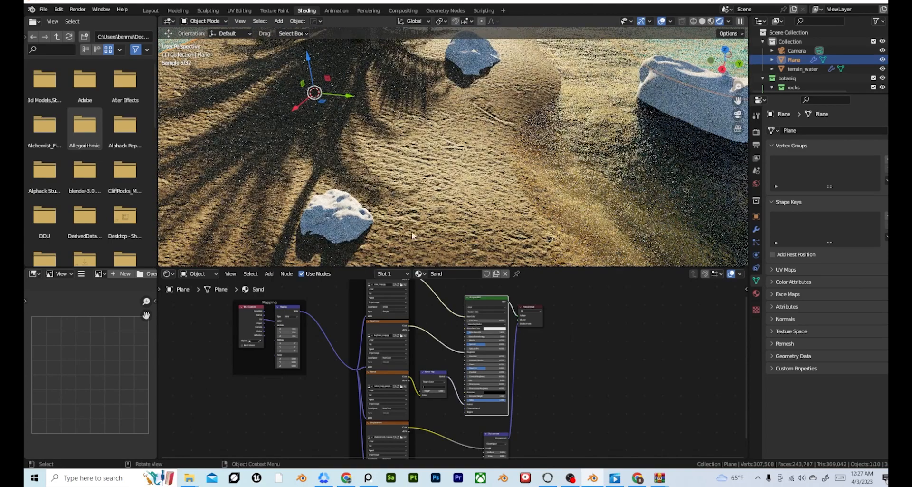
# Adjust the Sand material's Mapping scale uniformly, trying 3 on all axes, and shade the beach plane smooth.
pyautogui.scroll(3, 415, 314)
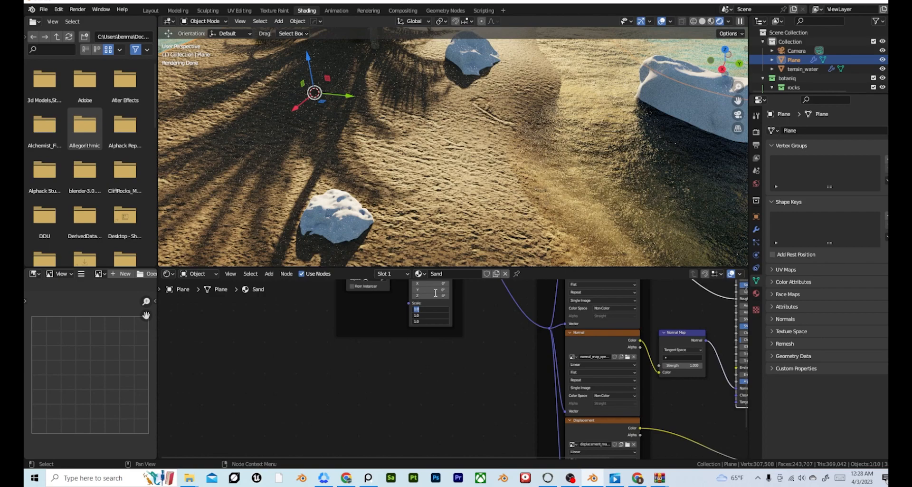
pyautogui.write('3')
pyautogui.press('Return')
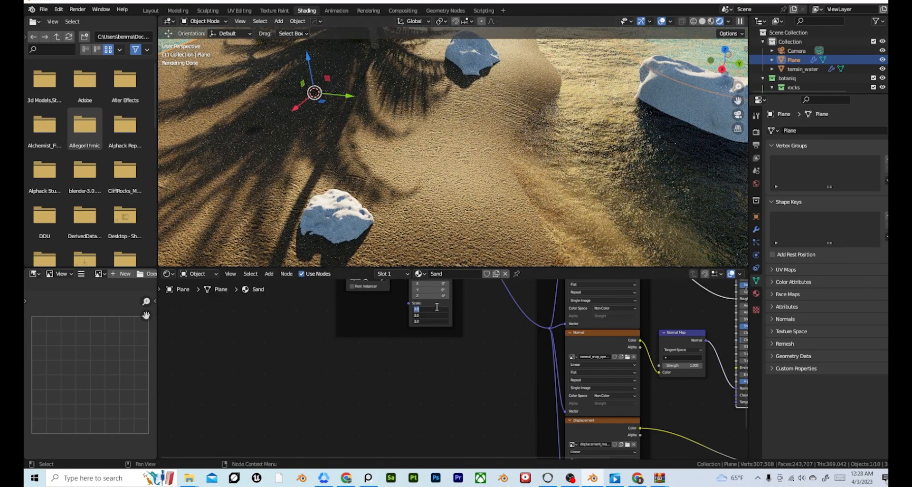
pyautogui.press('Return')
pyautogui.rightClick(458, 206)
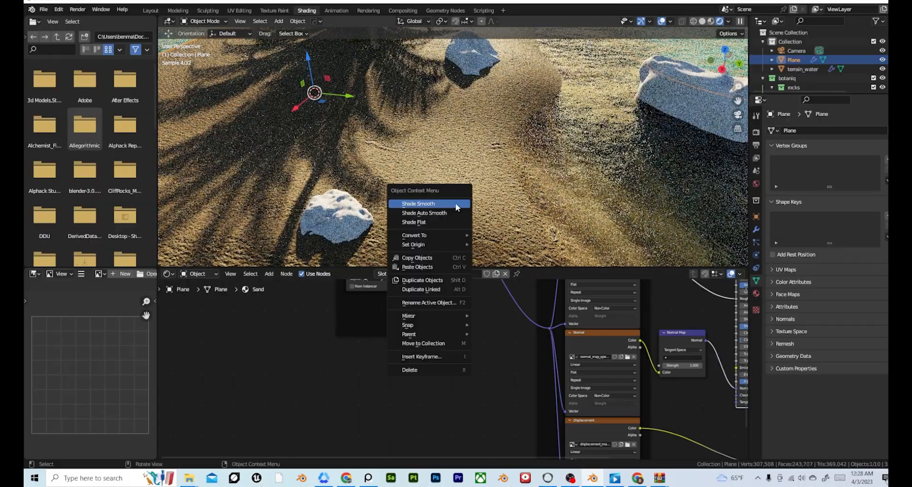
pyautogui.click(458, 206)
# Give the small rock on the sand in the foreground a new material named Rock1 and frame its nodes.
pyautogui.scroll(-2, 457, 207)
pyautogui.moveTo(457, 208); pyautogui.dragTo(428, 191, button='middle')
pyautogui.click(376, 186)
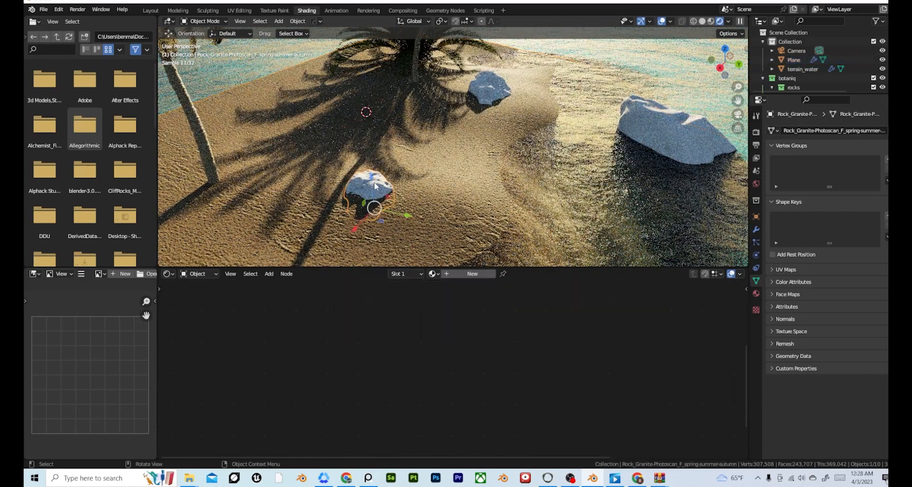
pyautogui.click(463, 272)
pyautogui.click(464, 273)
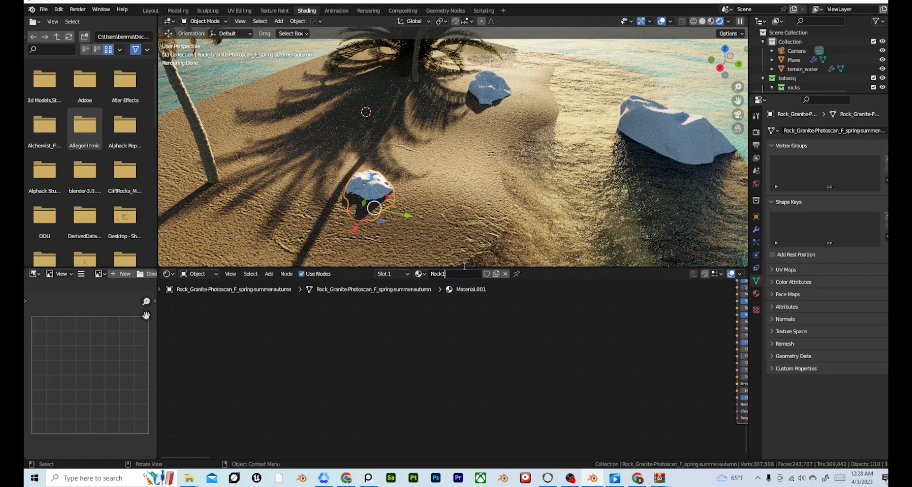
pyautogui.press('Return')
pyautogui.press('Home')
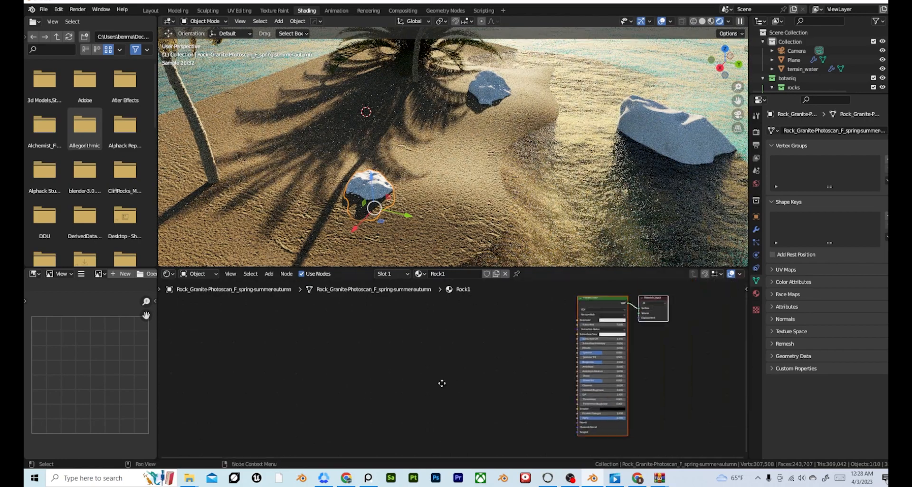
# Build the Rock1 material with Principled Texture Setup from the color, displacement, normal and roughness maps in the desktop's Poly extreme close up Rock folder.
pyautogui.click(553, 315)
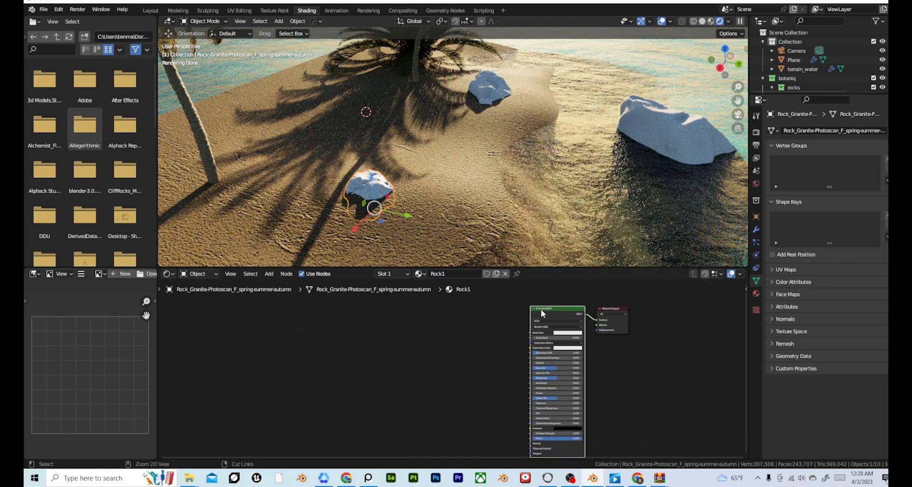
pyautogui.hotkey('ctrl', 'shift', 't')
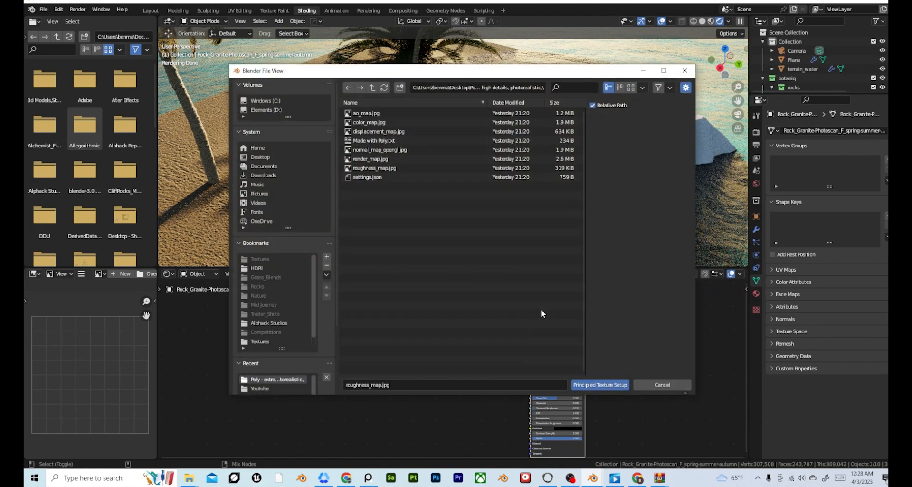
pyautogui.click(371, 89)
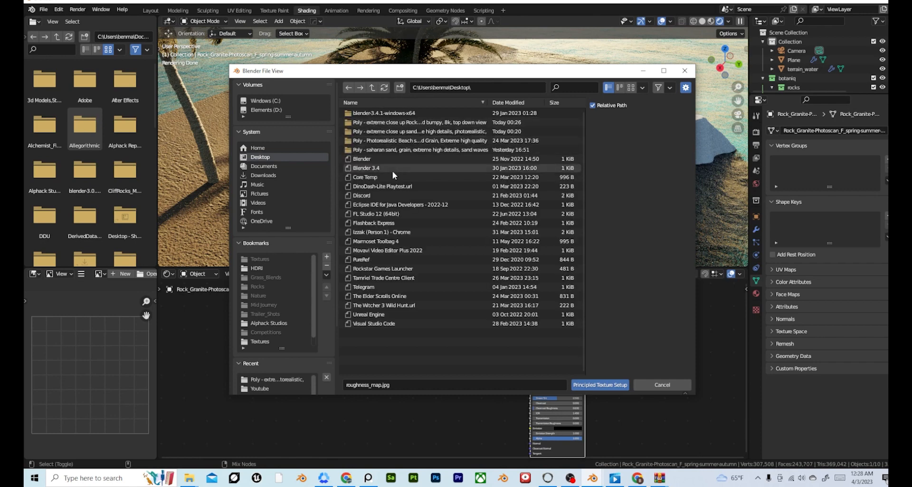
pyautogui.doubleClick(404, 123)
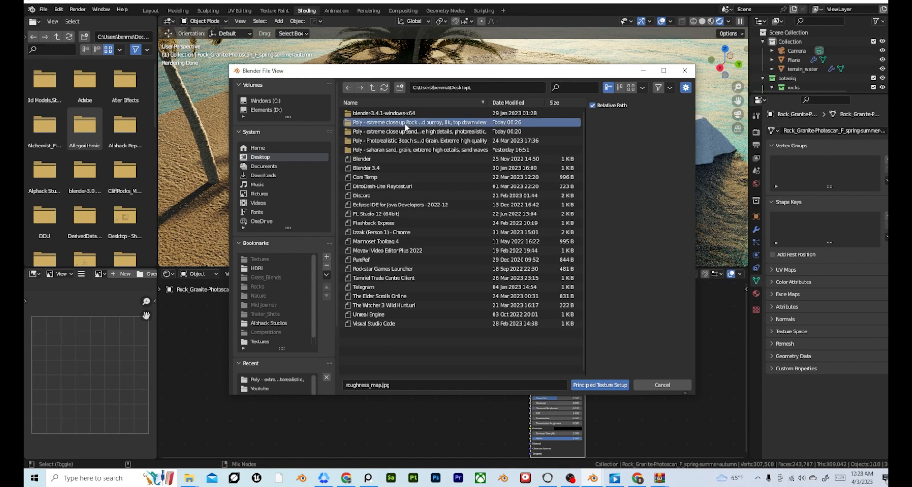
pyautogui.click(406, 122)
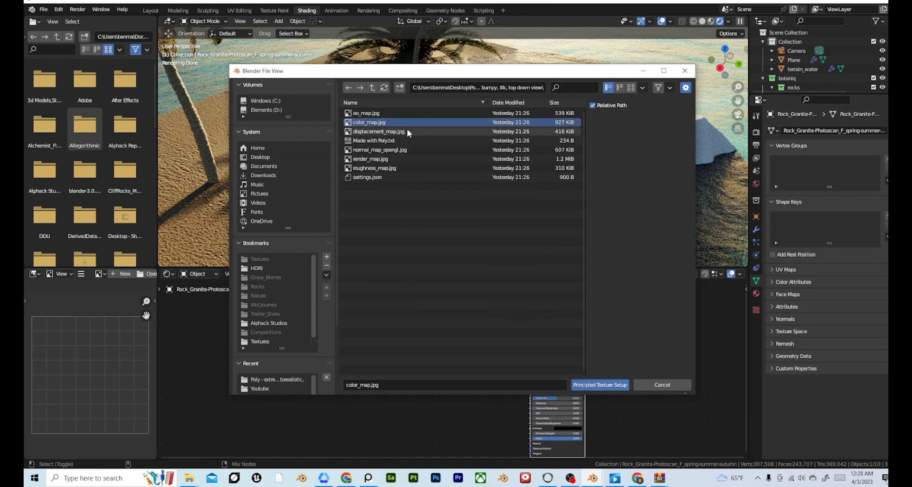
pyautogui.keyDown('shift'); pyautogui.click(409, 131); pyautogui.keyUp('shift')
pyautogui.keyDown('ctrl'); pyautogui.click(410, 149); pyautogui.keyUp('ctrl')
pyautogui.keyDown('ctrl'); pyautogui.click(410, 168); pyautogui.keyUp('ctrl')
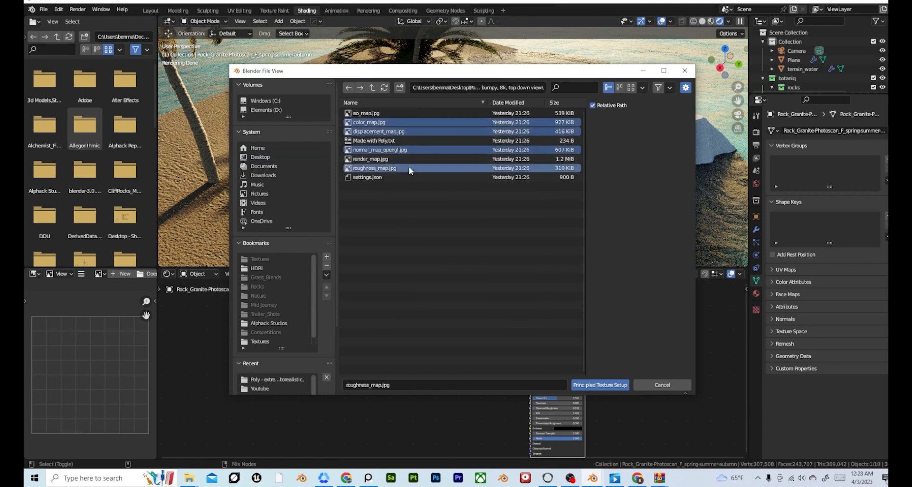
pyautogui.click(598, 385)
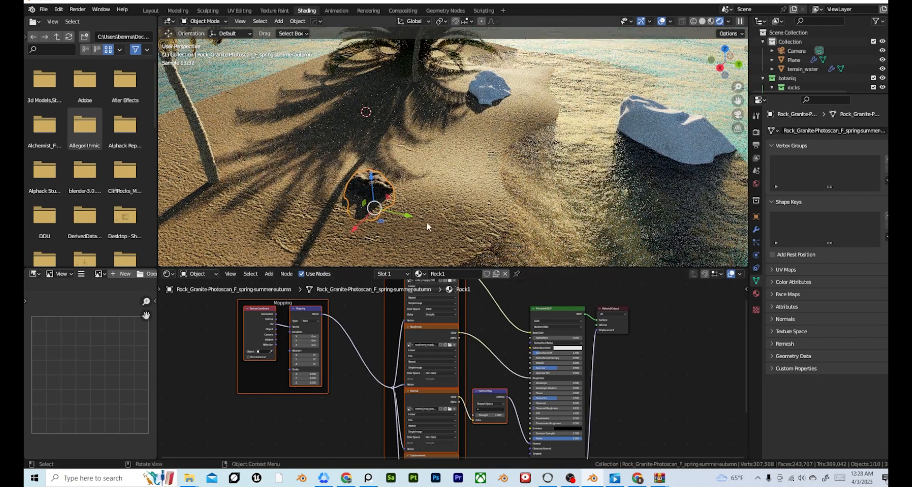
# Frame the small foreground rock and raise it slightly along the Z axis out of the sand.
pyautogui.press('KP_Decimal')
pyautogui.scroll(3, 465, 185)
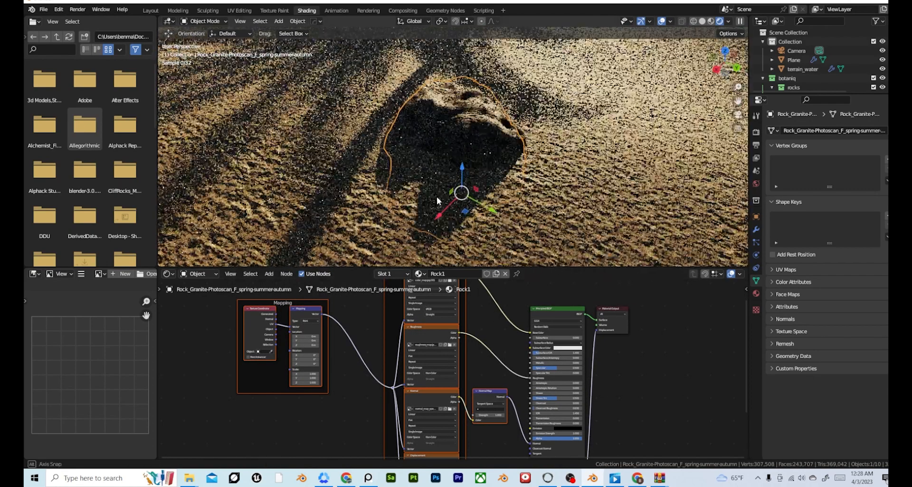
pyautogui.moveTo(465, 166); pyautogui.dragTo(468, 155)
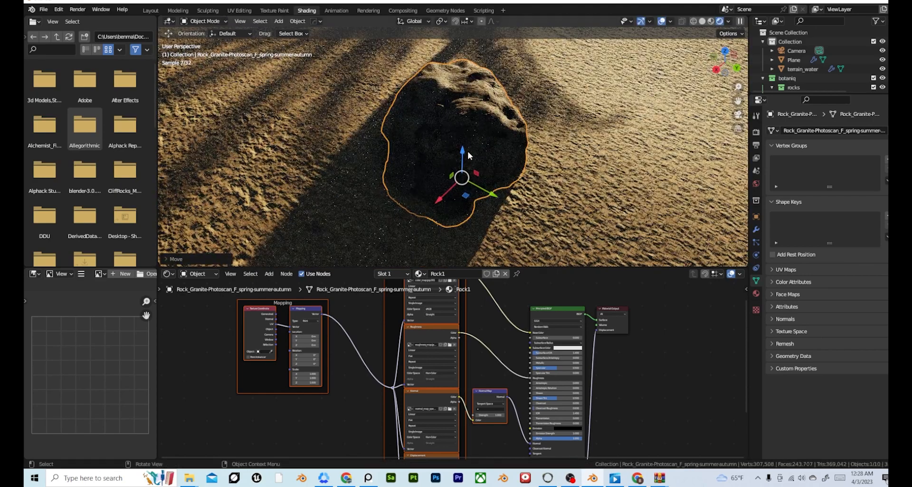
# Isolate the foreground rock in local view and set the Rock1 material's Displacement node scale to 0.1.
pyautogui.press('KP_Divide')
pyautogui.moveTo(467, 150); pyautogui.dragTo(437, 176, button='middle')
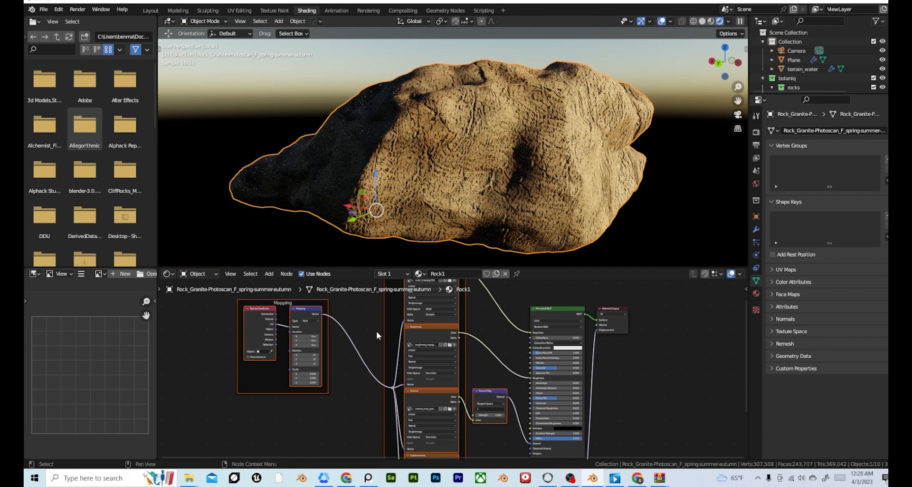
pyautogui.scroll(-1, 493, 346)
pyautogui.moveTo(493, 346); pyautogui.dragTo(423, 345, button='middle')
pyautogui.scroll(-1, 470, 291)
pyautogui.scroll(1, 471, 292)
pyautogui.moveTo(487, 337); pyautogui.dragTo(469, 231, button='middle')
pyautogui.scroll(5, 472, 333)
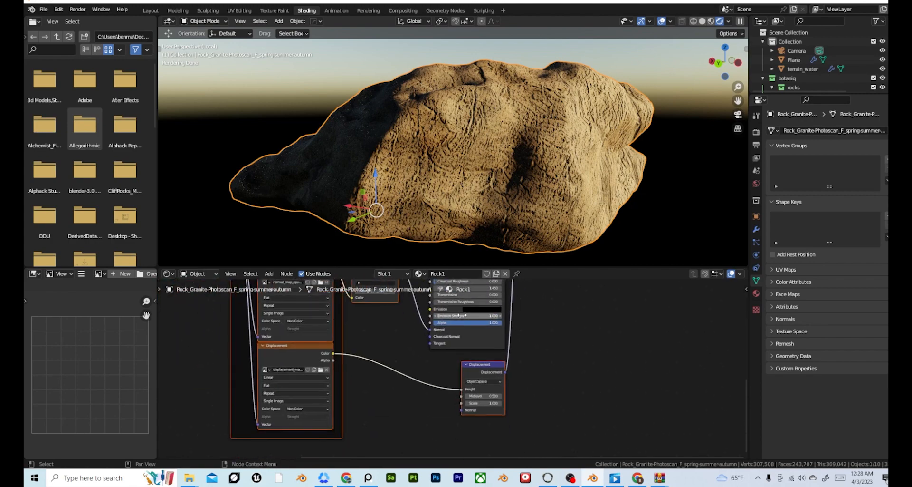
pyautogui.scroll(3, 484, 397)
pyautogui.moveTo(491, 412)
pyautogui.mouseDown()
pyautogui.moveTo(471, 412)
pyautogui.moveTo(488, 411)
pyautogui.mouseUp()
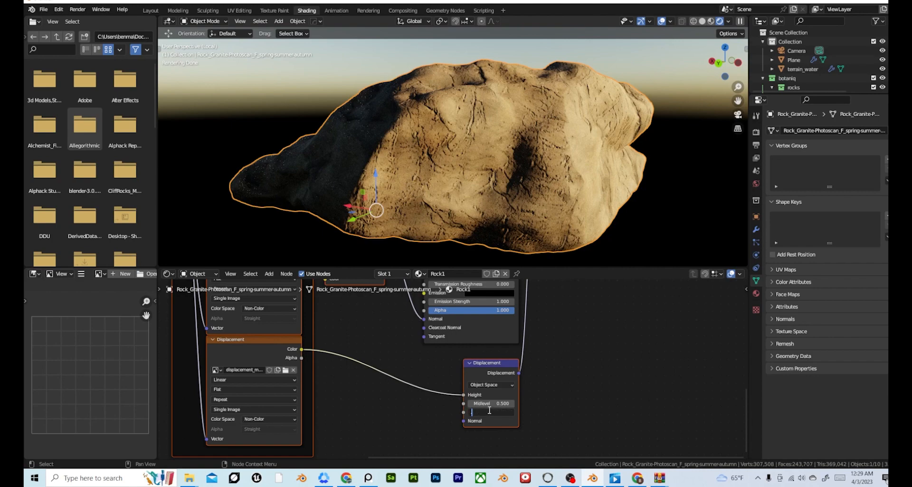
pyautogui.press('Return')
# Inspect the isolated rock, leave local view and lower the rock slightly along Z toward the sand.
pyautogui.moveTo(527, 209); pyautogui.dragTo(420, 204, button='middle')
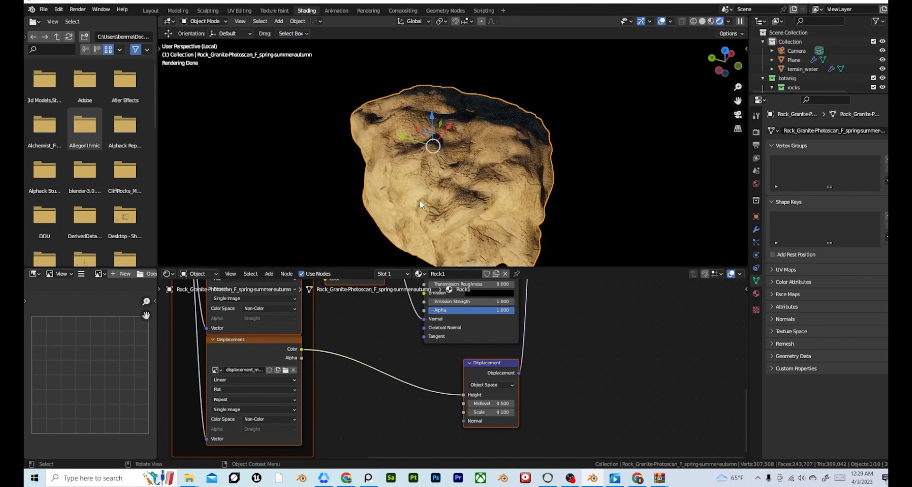
pyautogui.press('/')
pyautogui.moveTo(481, 152); pyautogui.dragTo(486, 132, button='middle')
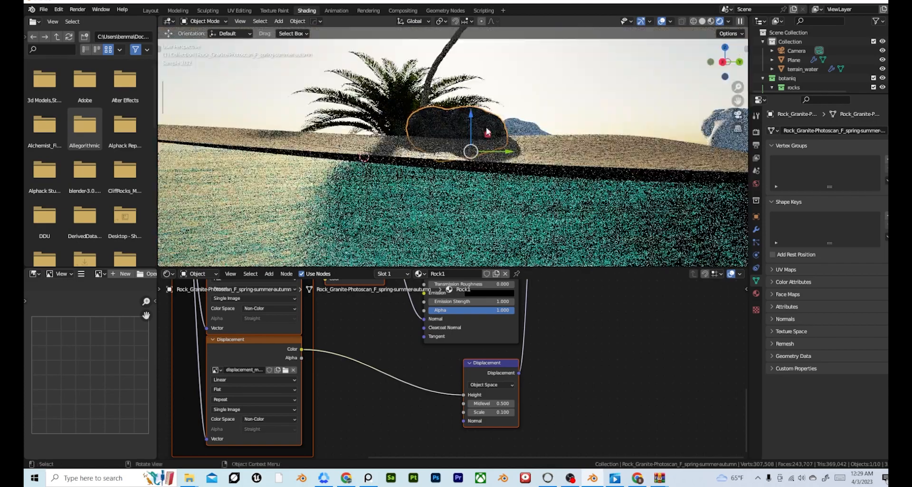
pyautogui.moveTo(472, 123); pyautogui.dragTo(471, 133)
pyautogui.moveTo(475, 135); pyautogui.dragTo(480, 162, button='middle')
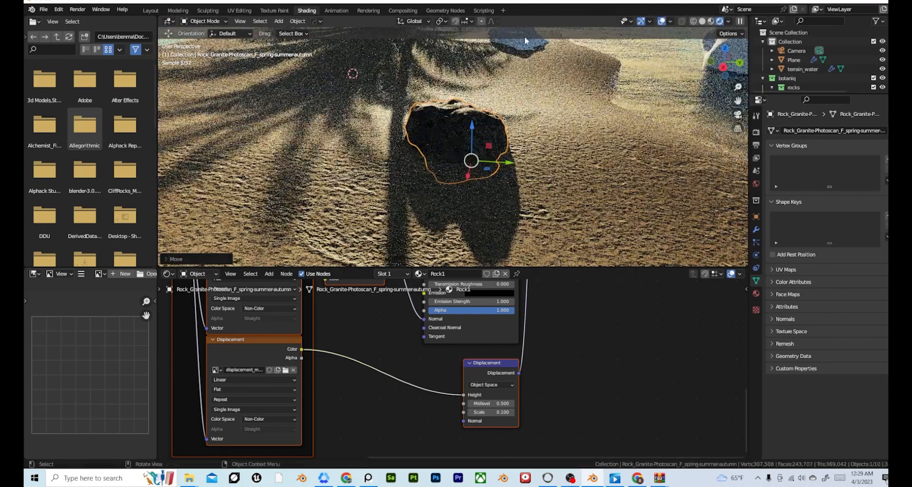
# Assign the existing Rock1 material to the rock farther back on the beach.
pyautogui.click(528, 49)
pyautogui.click(434, 274)
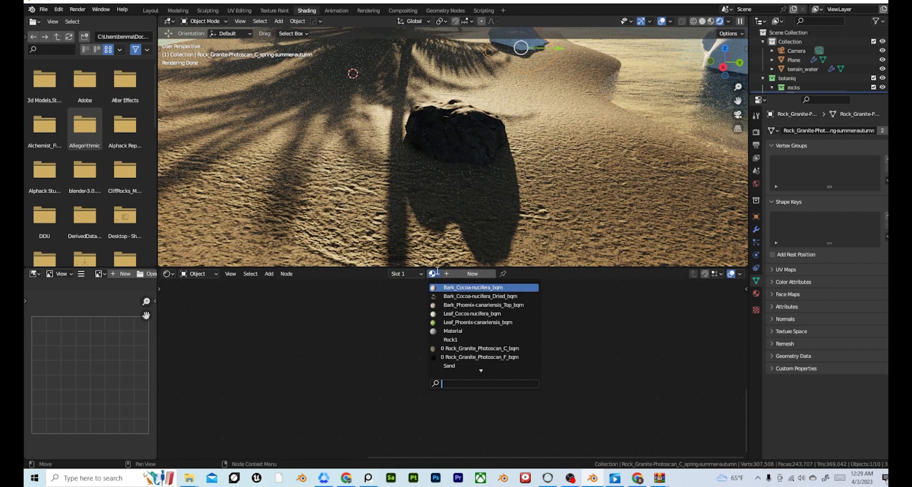
pyautogui.click(450, 342)
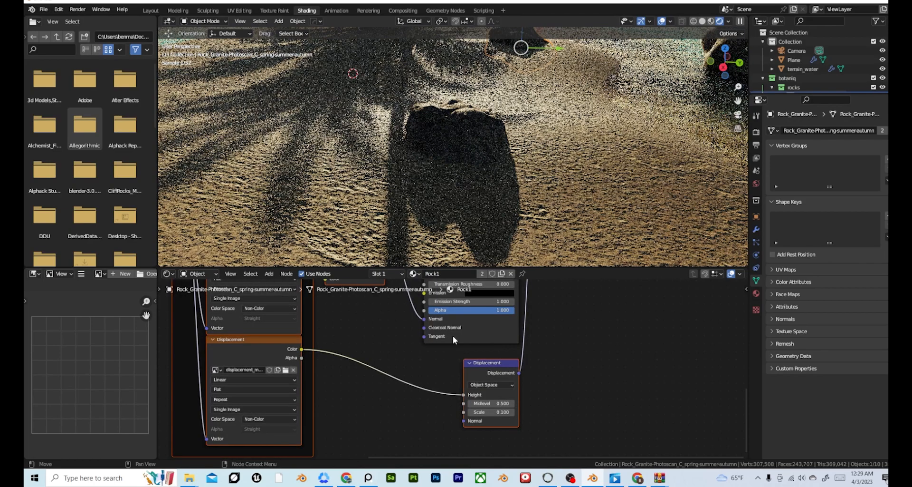
# Move the large rock standing in the water closer to the edge of the beach.
pyautogui.scroll(-2, 575, 100)
pyautogui.click(676, 76)
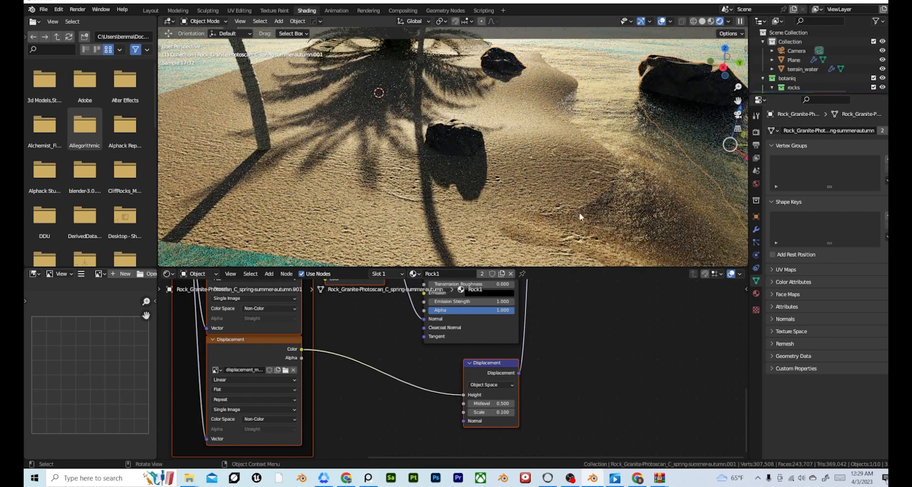
pyautogui.scroll(-4, 549, 216)
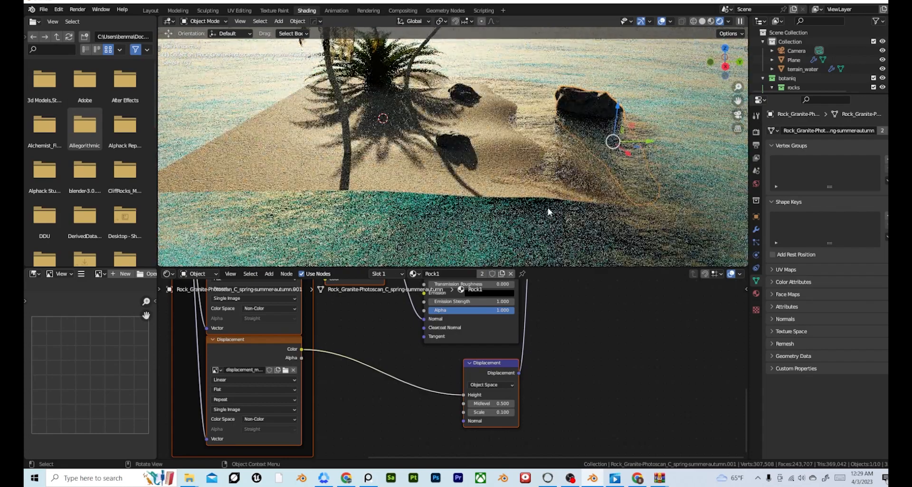
pyautogui.press('KP_0')
pyautogui.moveTo(558, 103); pyautogui.dragTo(542, 166)
pyautogui.moveTo(542, 166); pyautogui.dragTo(517, 202, button='middle')
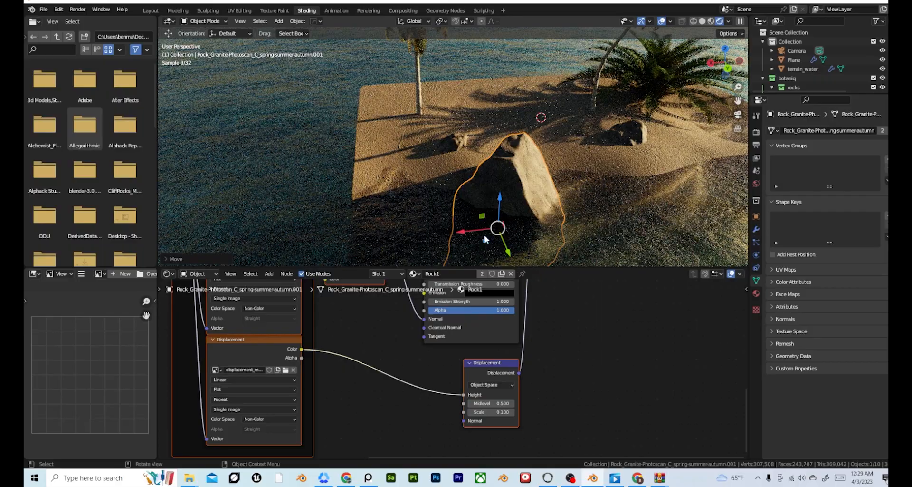
# Examine the textured rocks and the sand plane up close from several angles in the rendered preview.
pyautogui.click(465, 147)
pyautogui.moveTo(463, 145); pyautogui.dragTo(523, 180, button='middle')
pyautogui.scroll(4, 523, 169)
pyautogui.scroll(-1, 549, 182)
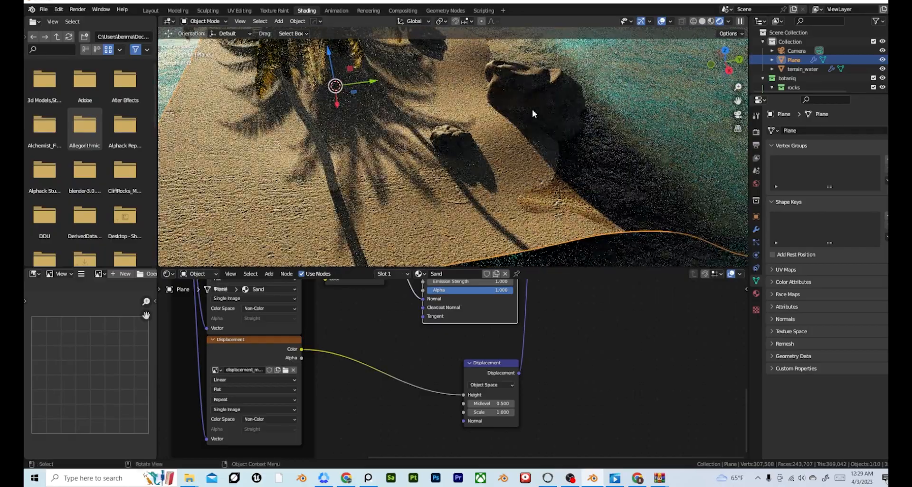
pyautogui.moveTo(541, 98); pyautogui.dragTo(503, 156, button='middle')
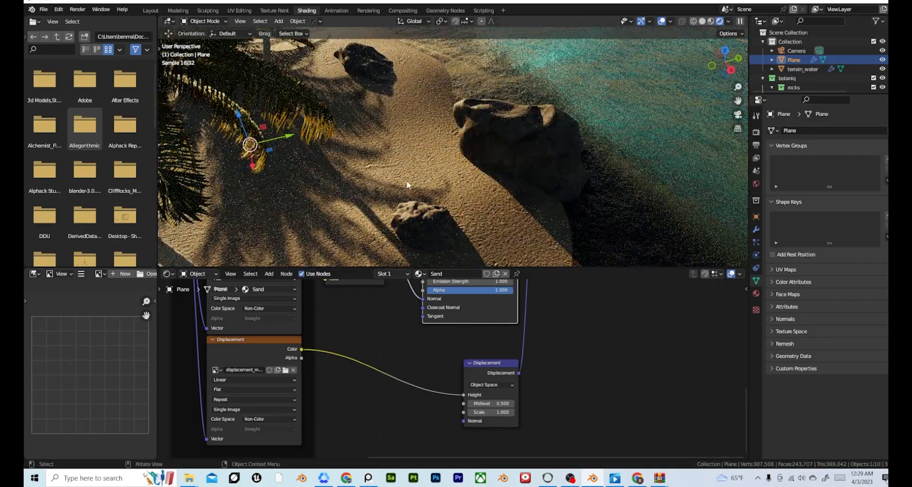